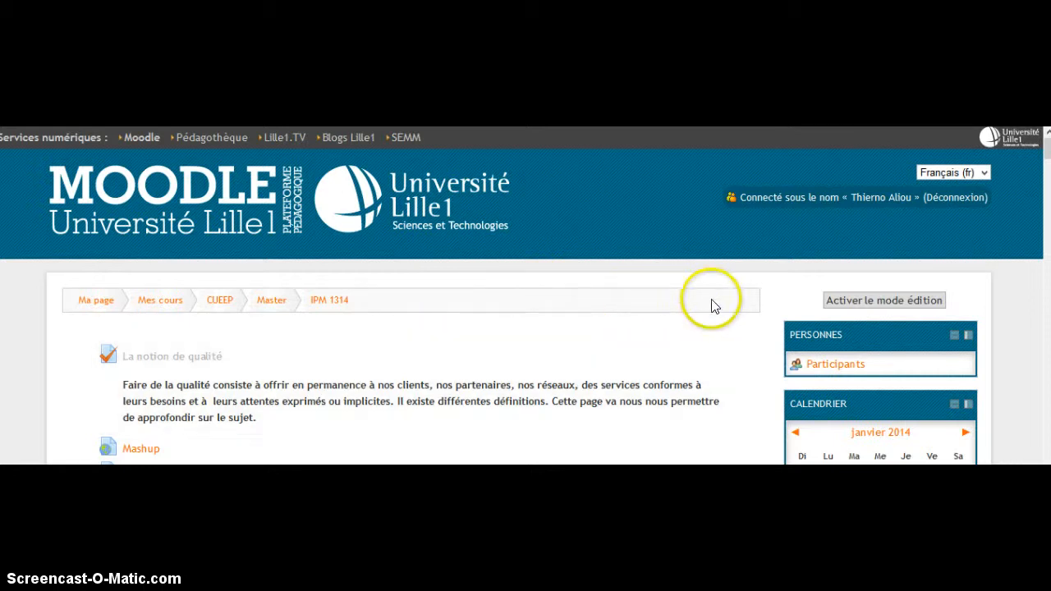
Turn on course editing and add a Test activity to the section containing "Recette de l'île flottante"
left_click(906, 303)
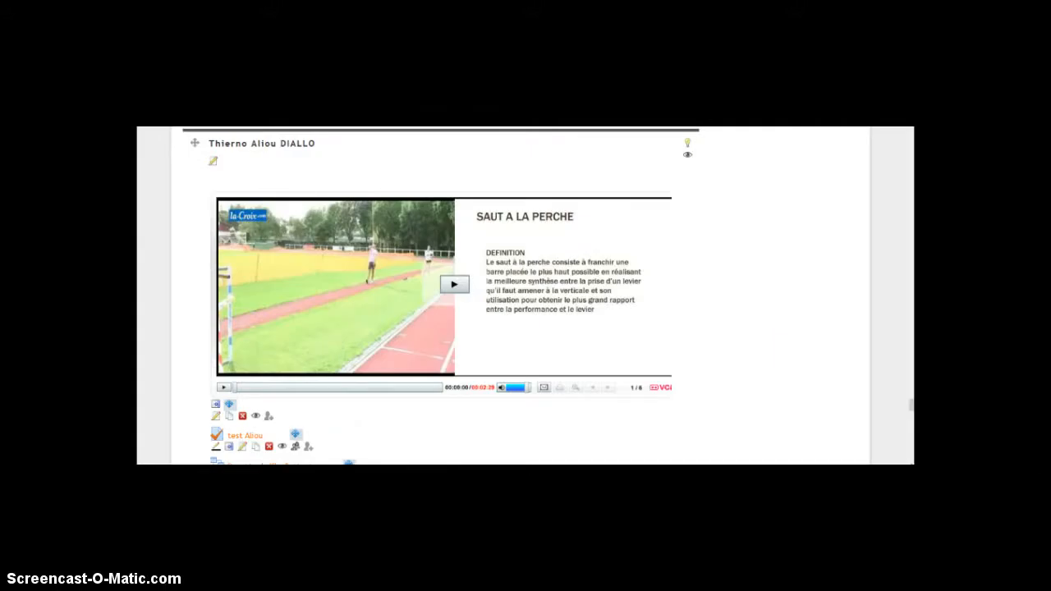
left_click(912, 404)
left_click_drag(913, 404, 911, 413)
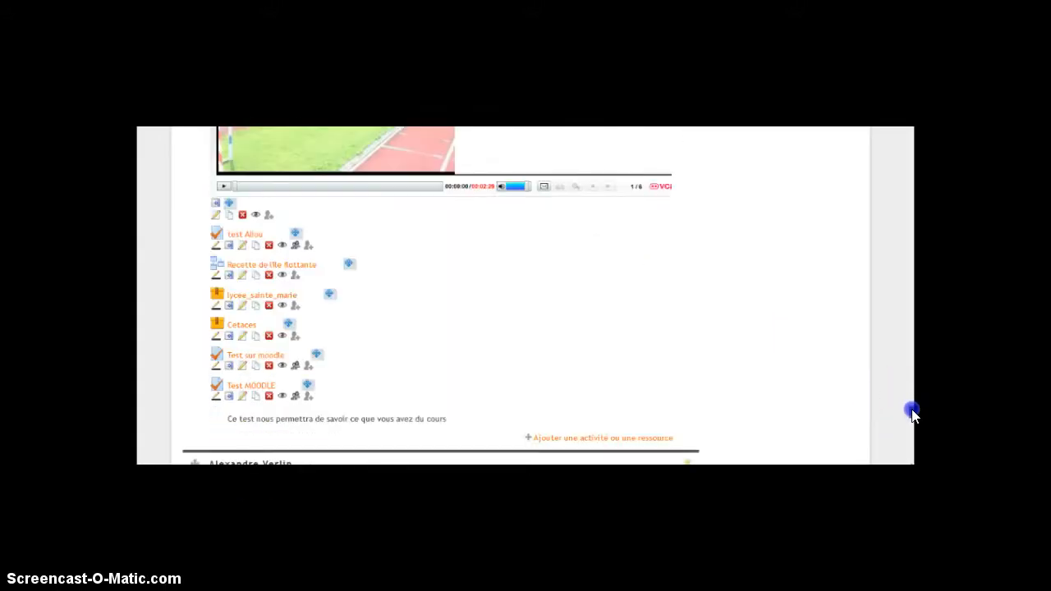
left_click(627, 439)
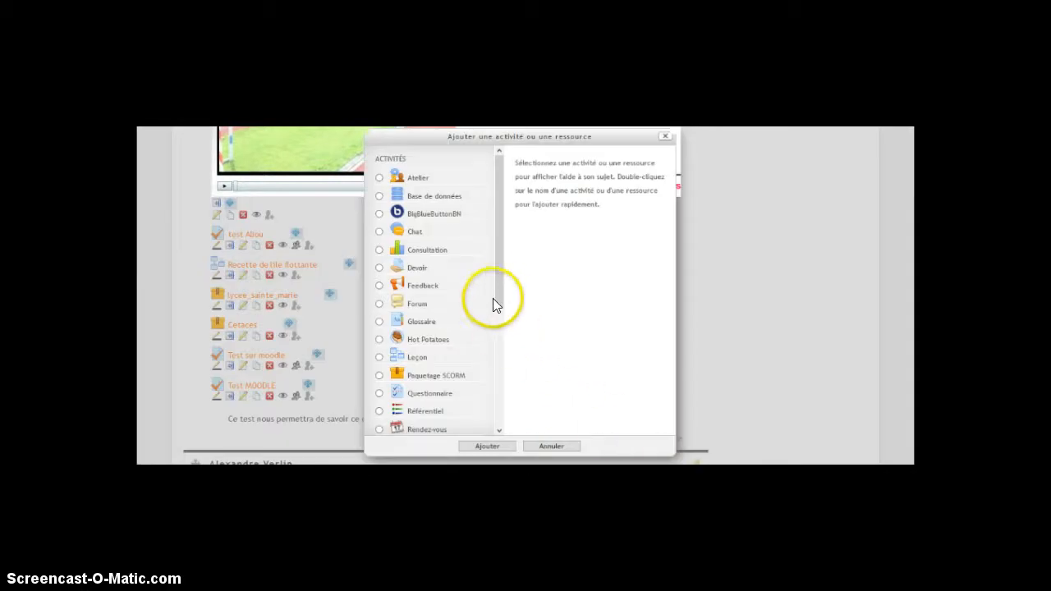
left_click_drag(498, 291, 492, 355)
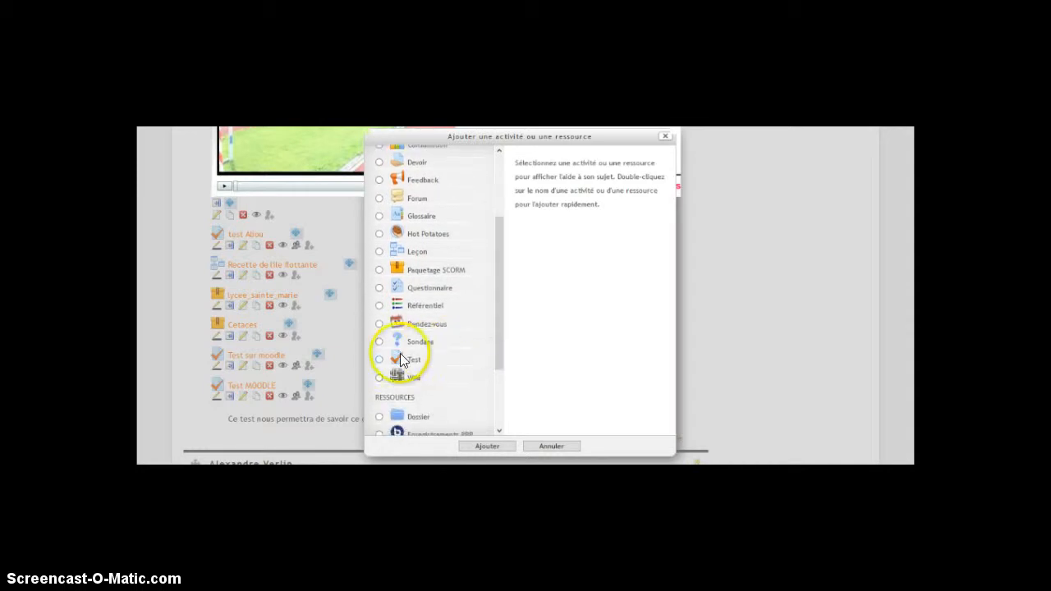
left_click(380, 358)
left_click(493, 447)
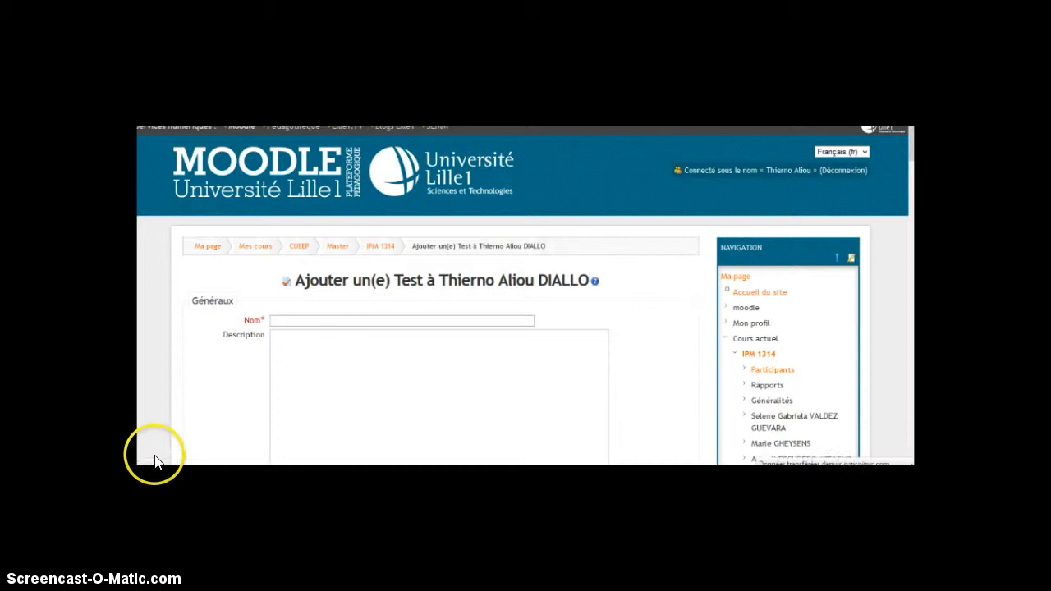
Name the new test "TEST MOODLE"
left_click(305, 321)
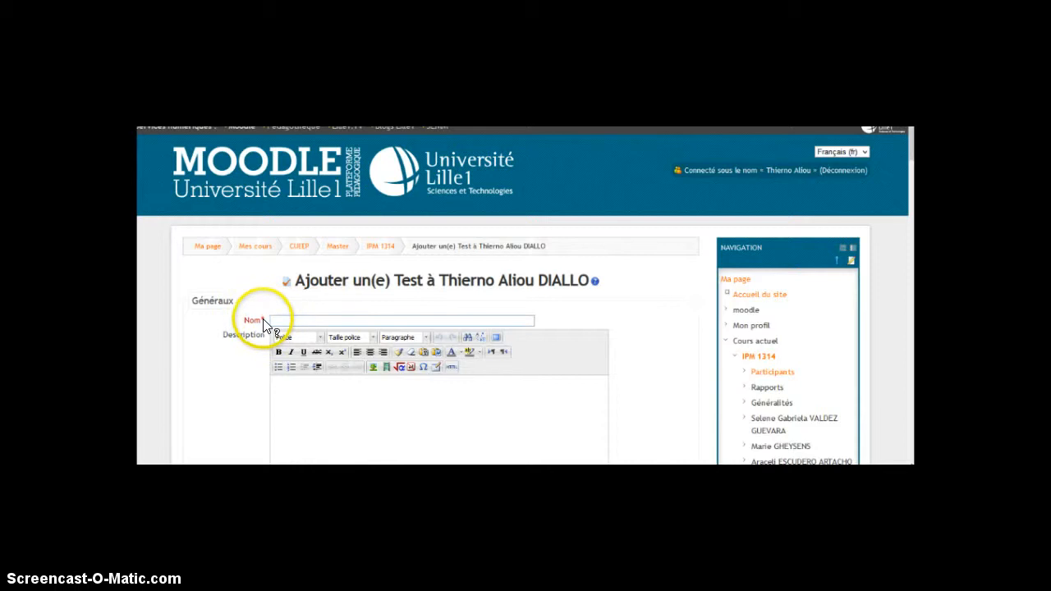
left_click(275, 321)
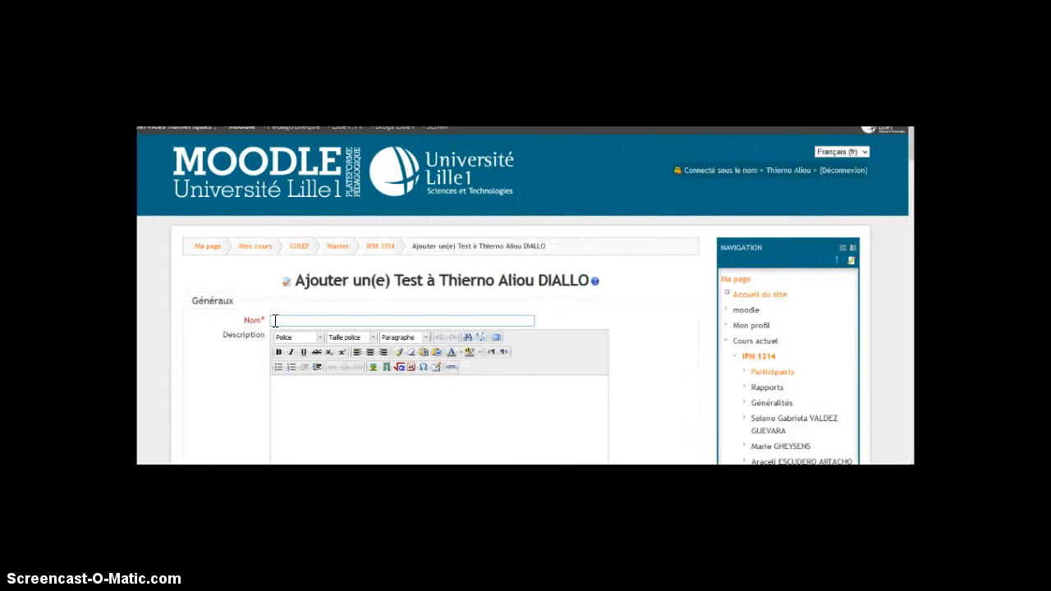
type("TesT MOODLE")
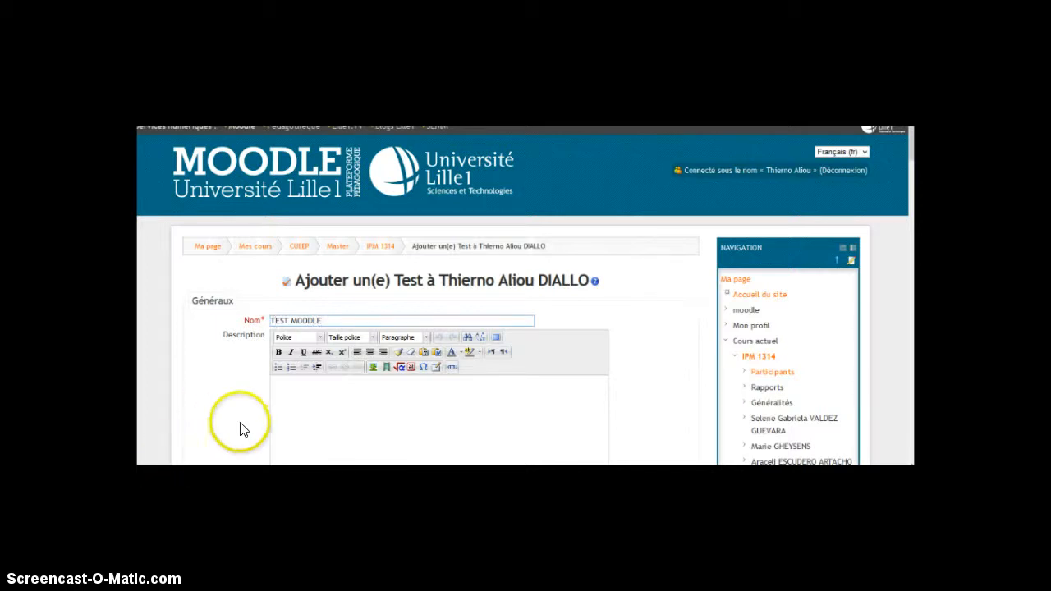
Enter the description "Testons vos connaissances acquises" and have it displayed on the course page
left_click(353, 375)
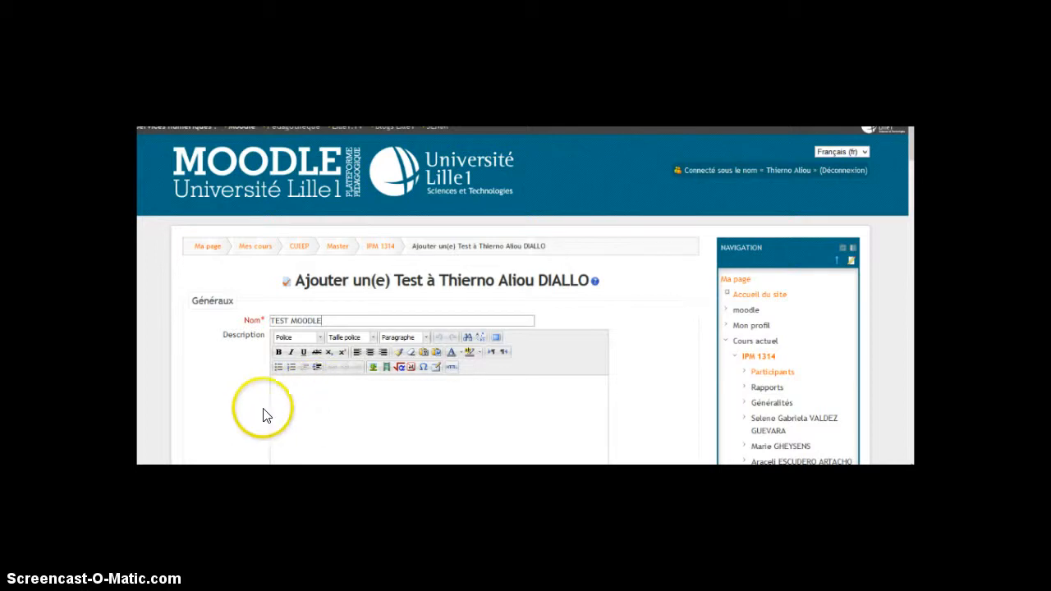
left_click(299, 395)
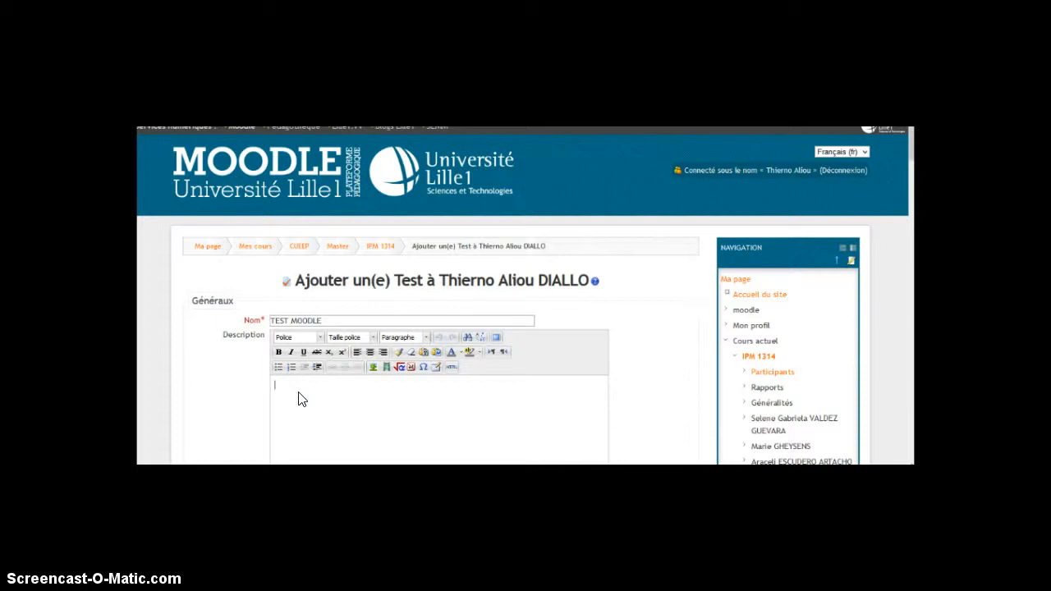
type("Testons vos connaissances acquises")
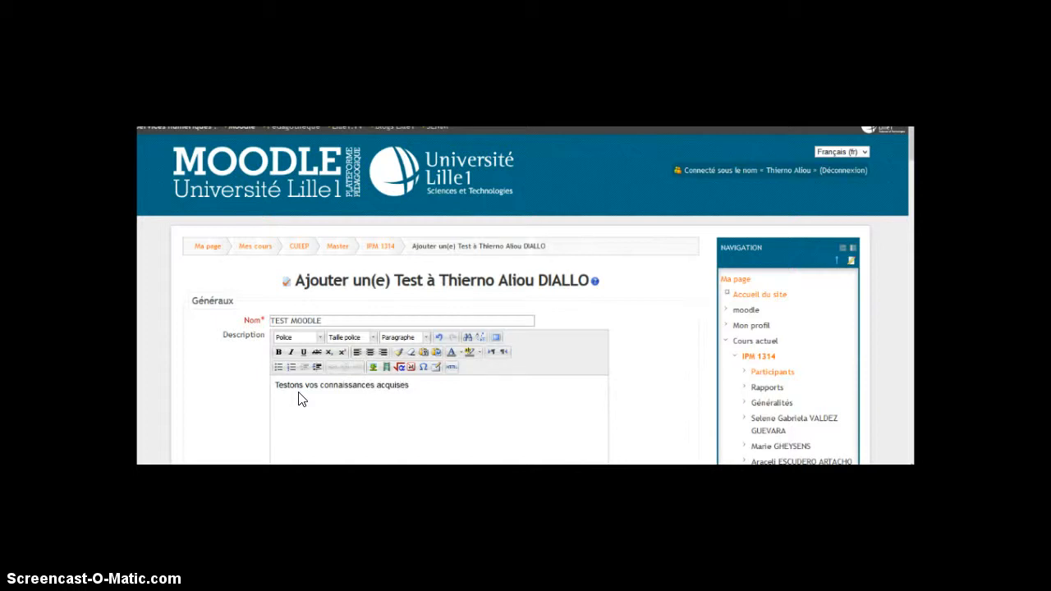
scroll(270, 427, "down", 2)
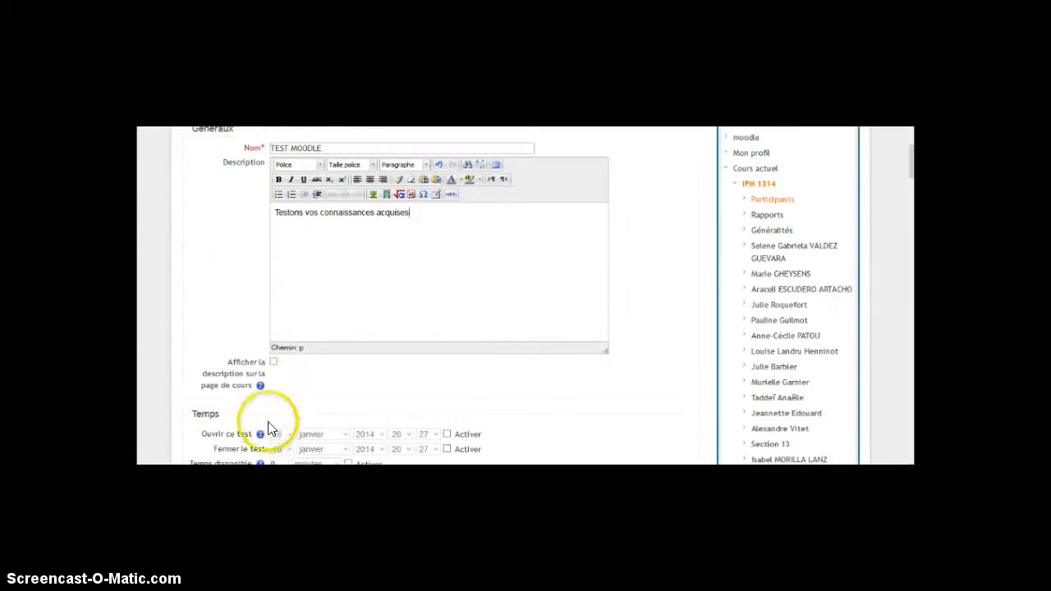
left_click(274, 363)
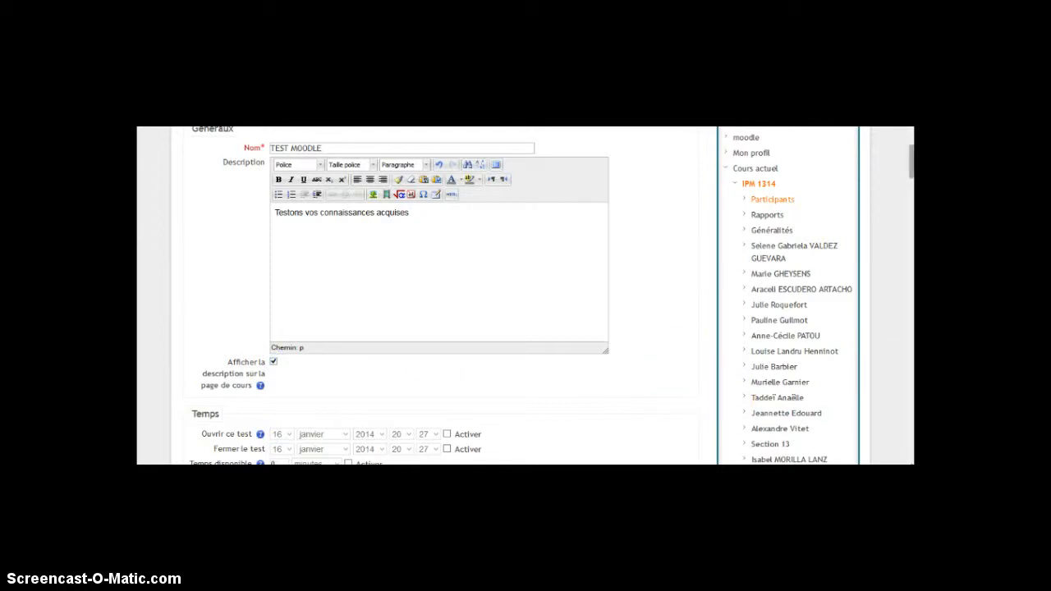
Enable the test's opening and closing dates, picking 16 janvier 2014 as the opening day
left_click_drag(910, 167, 910, 182)
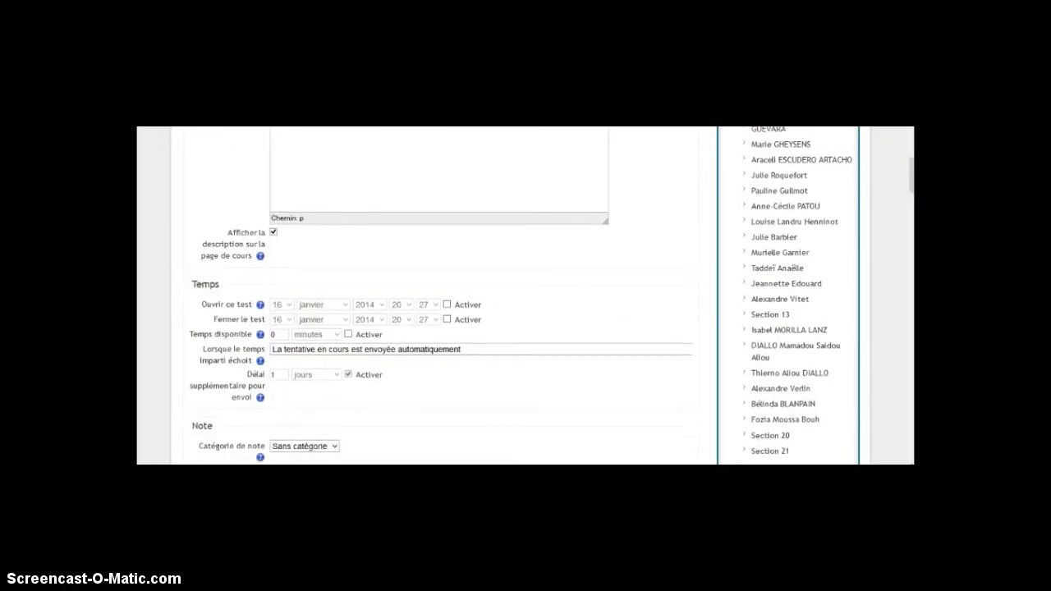
left_click(447, 305)
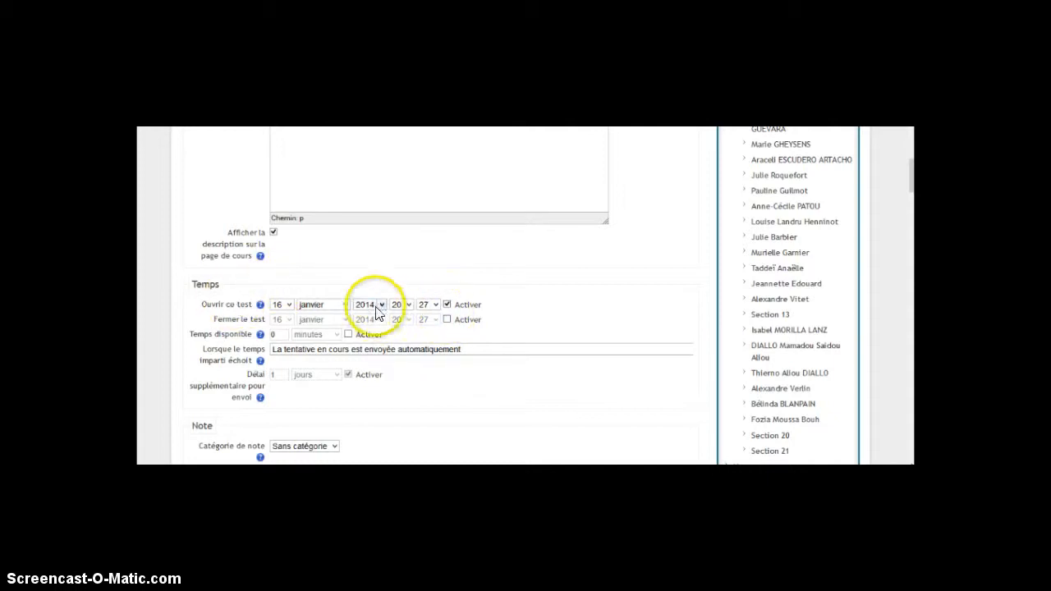
left_click(290, 306)
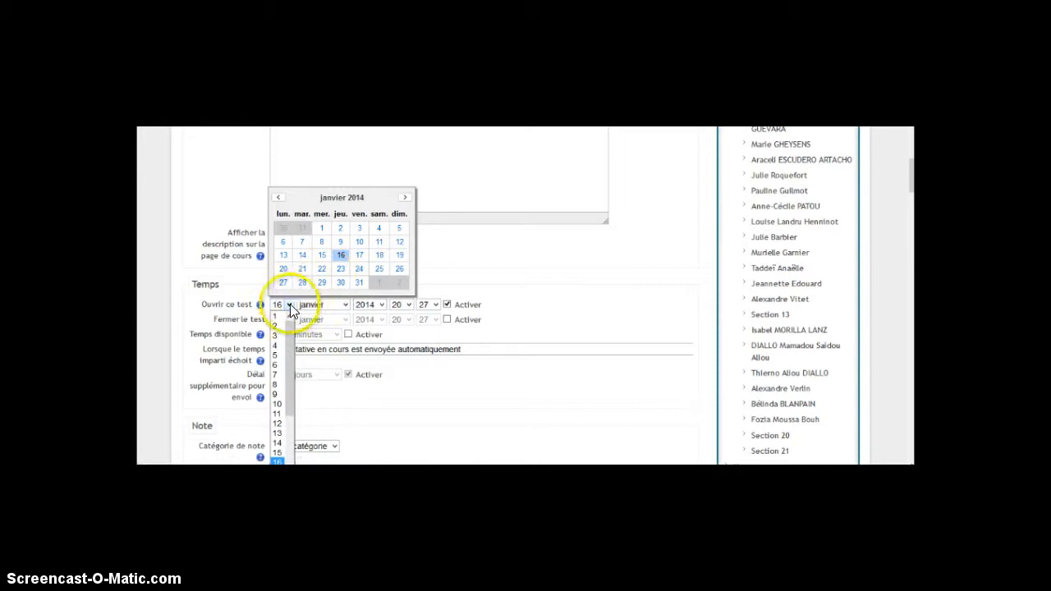
left_click(289, 305)
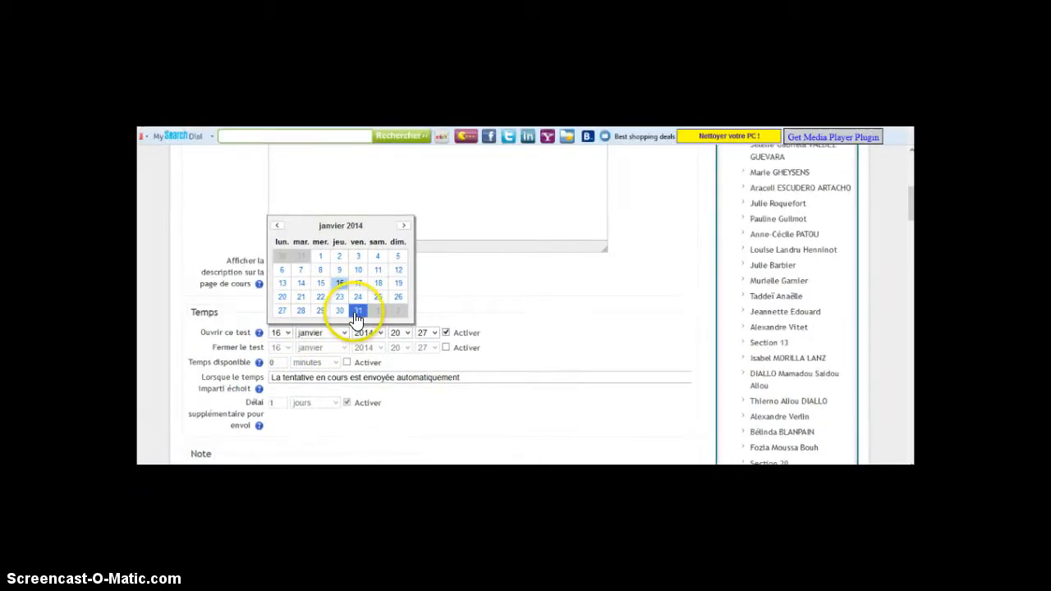
left_click(340, 284)
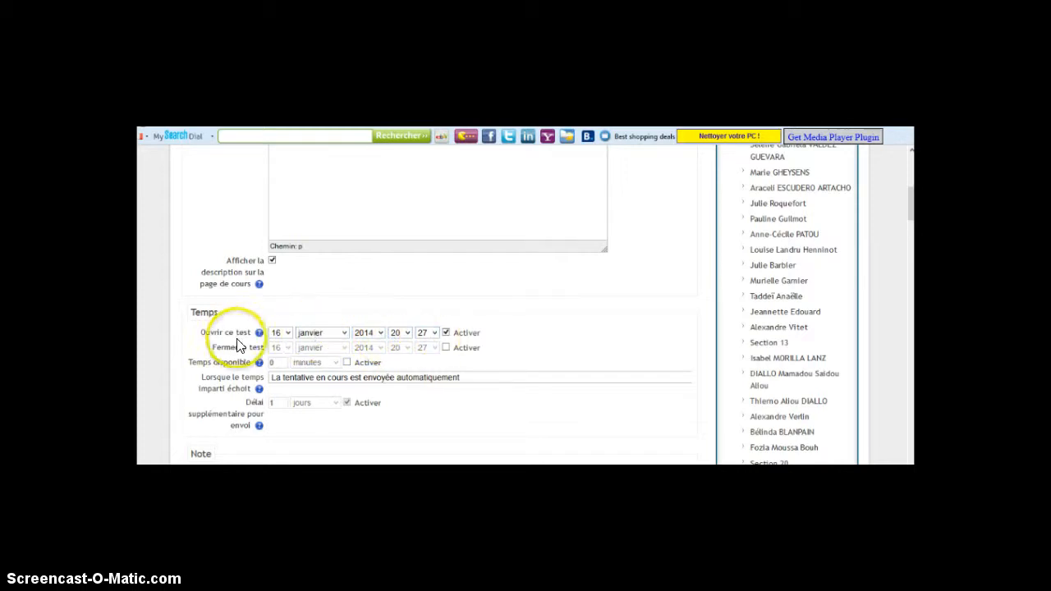
left_click(446, 347)
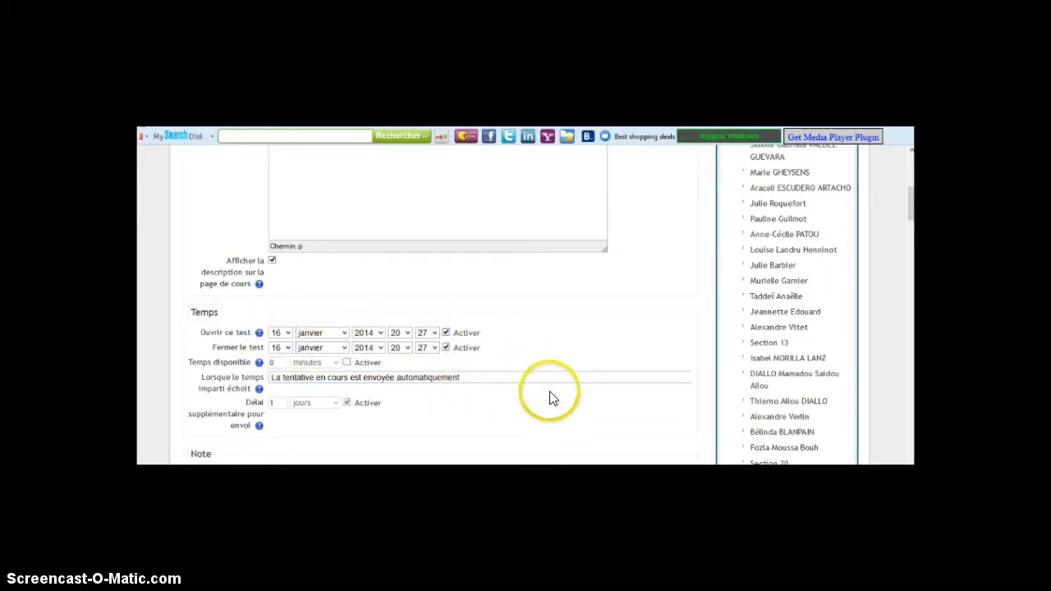
left_click(347, 403)
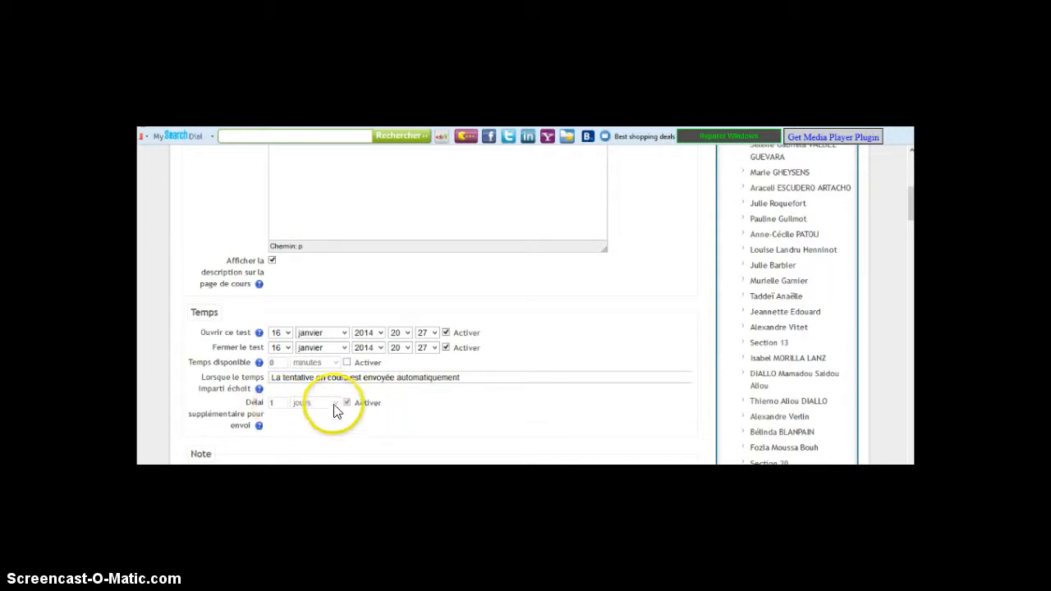
Set the number of allowed attempts to 2 and the grading method to "Note moyenne"
scroll(382, 347, "down", 3)
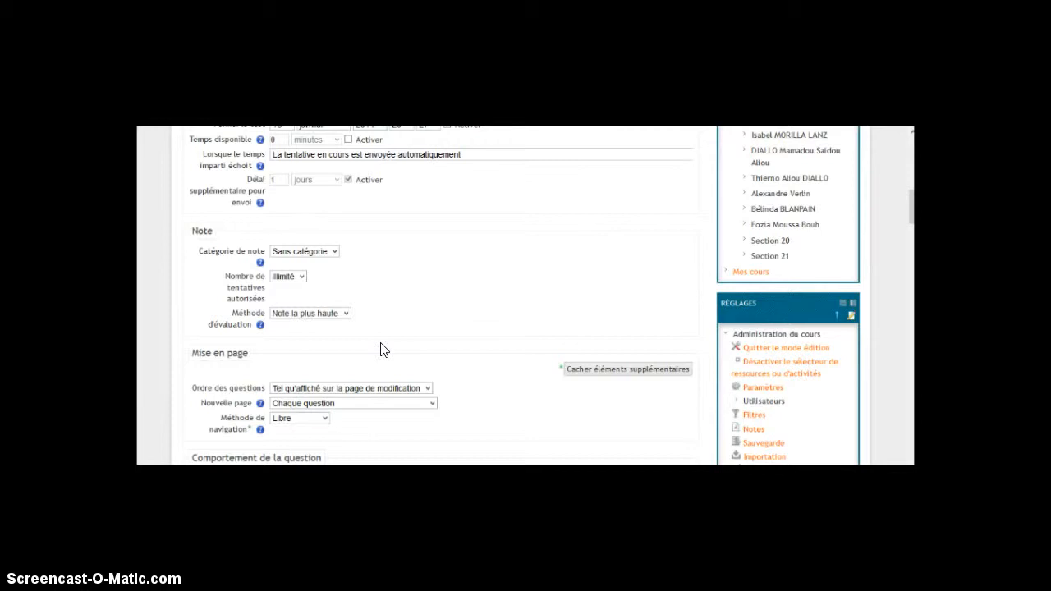
left_click(334, 252)
left_click(332, 252)
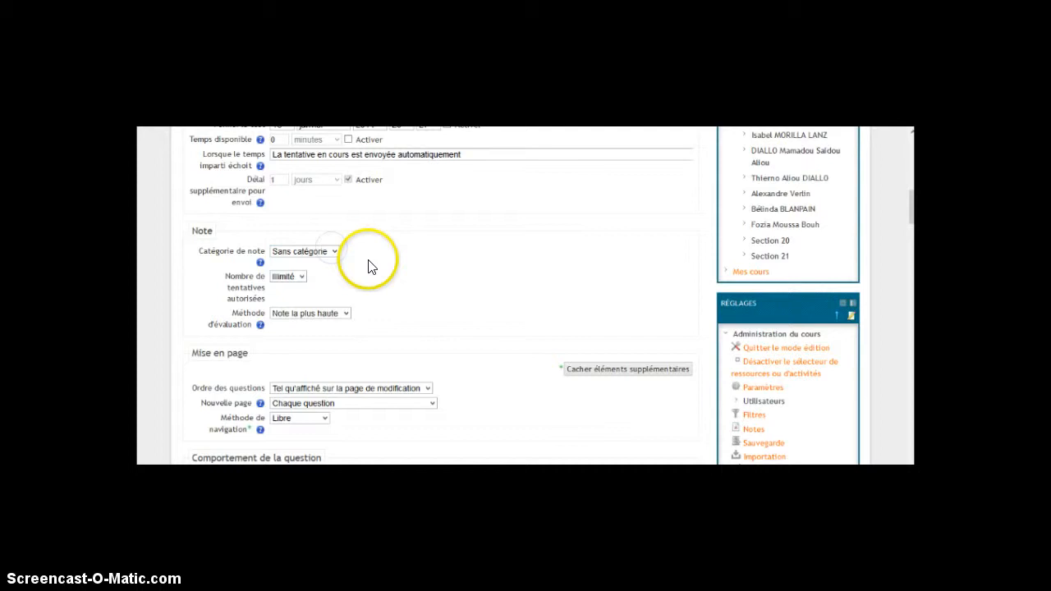
left_click(300, 279)
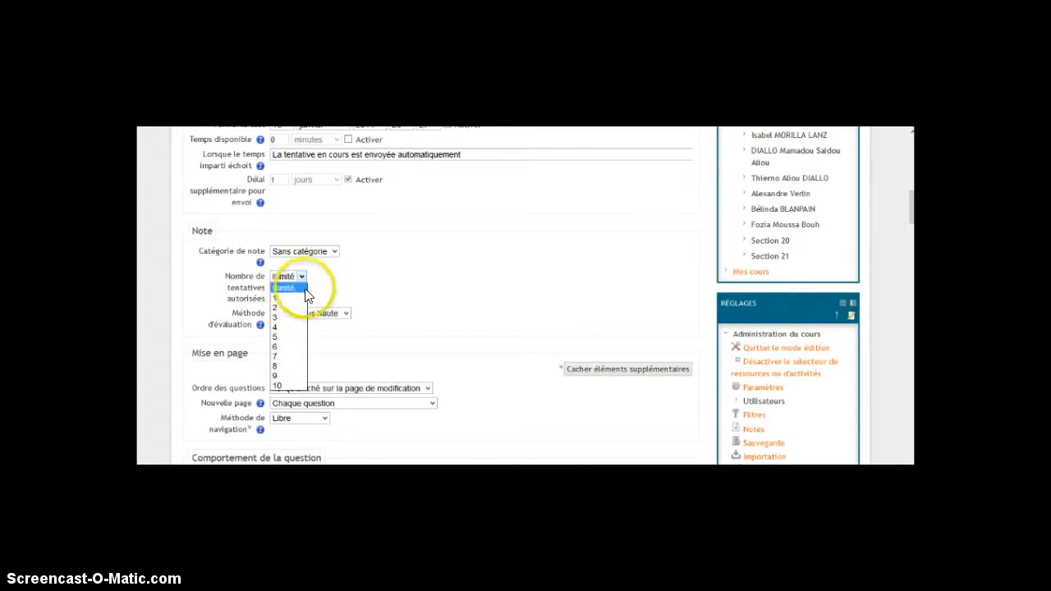
left_click(290, 308)
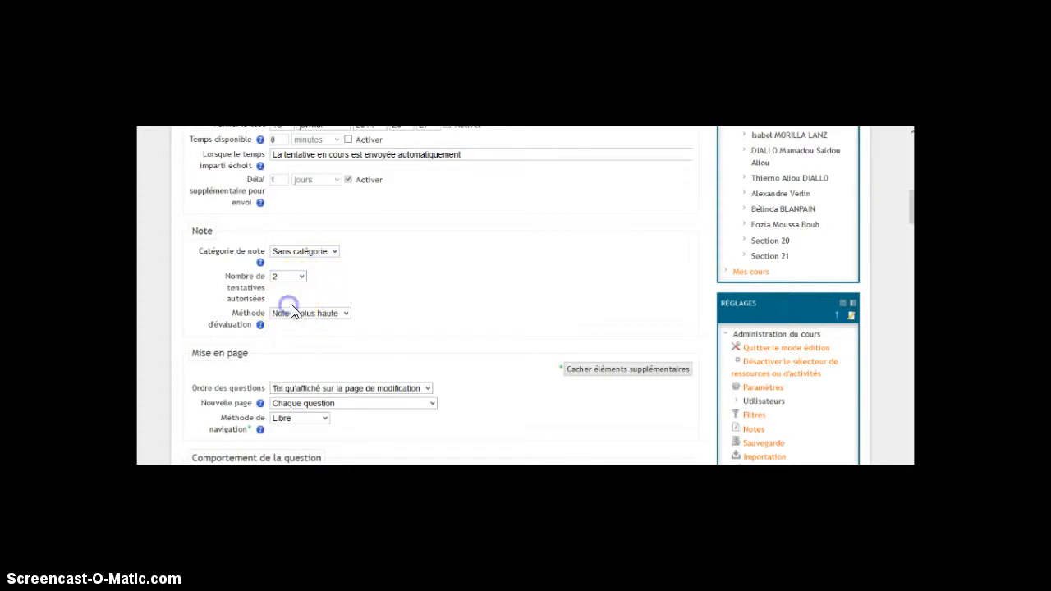
left_click(345, 314)
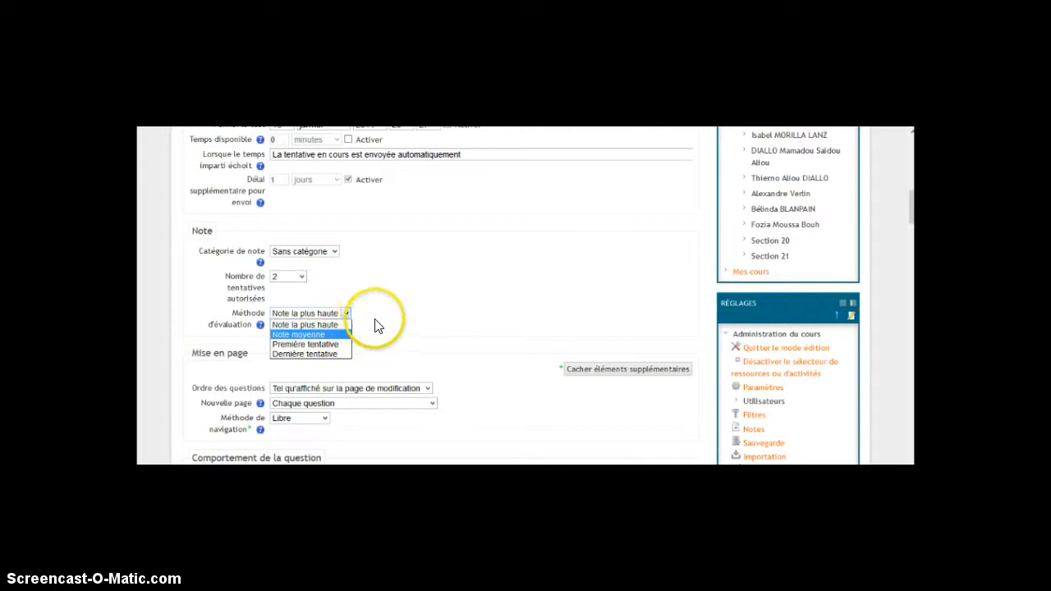
left_click(340, 335)
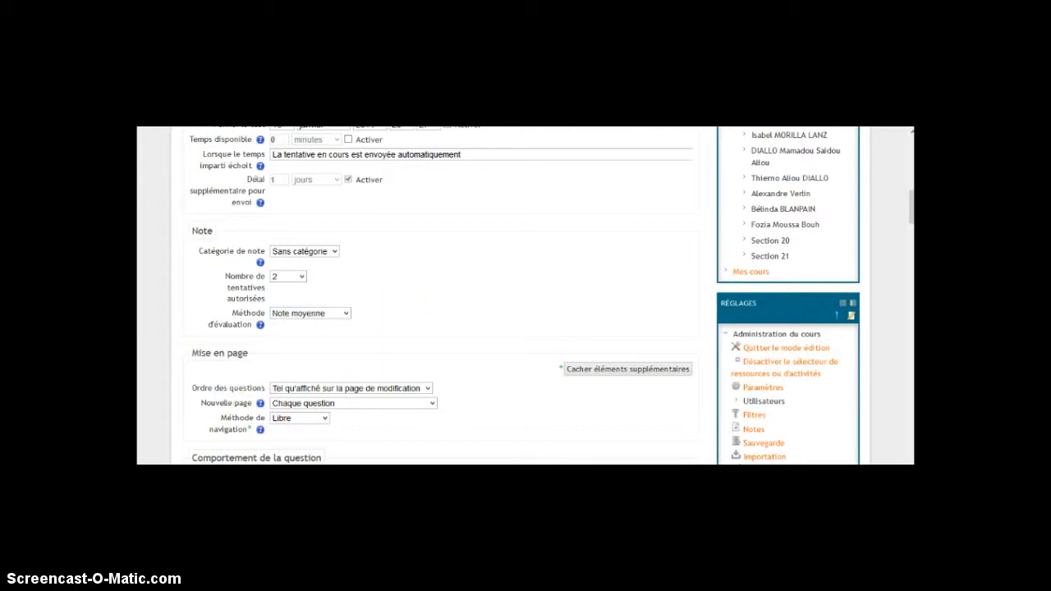
Set the first editable grade boundary of the overall feedback to 80%
scroll(526, 295, "down", 10)
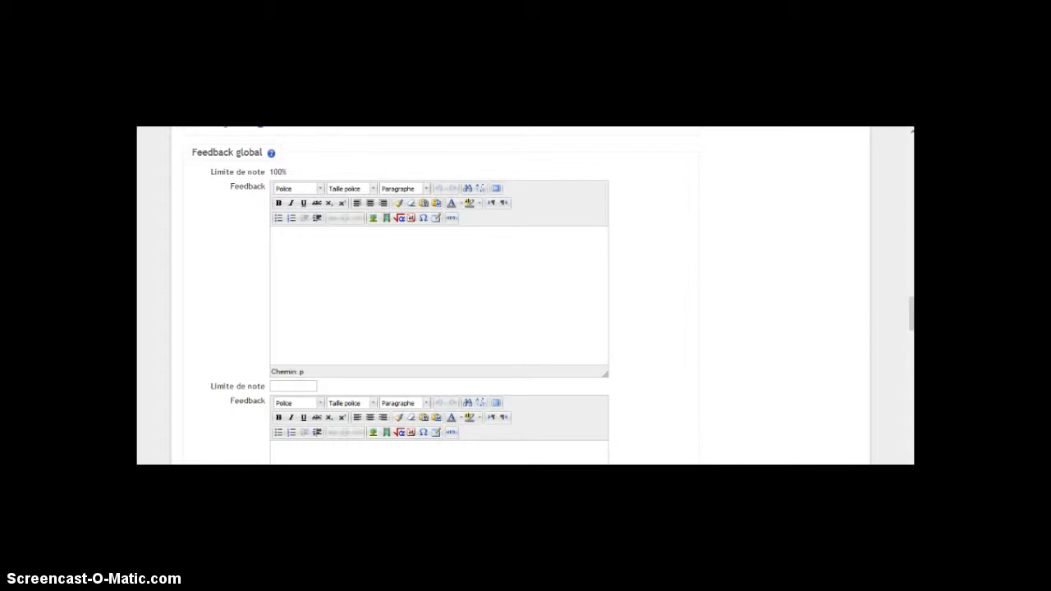
left_click(290, 385)
type("80%")
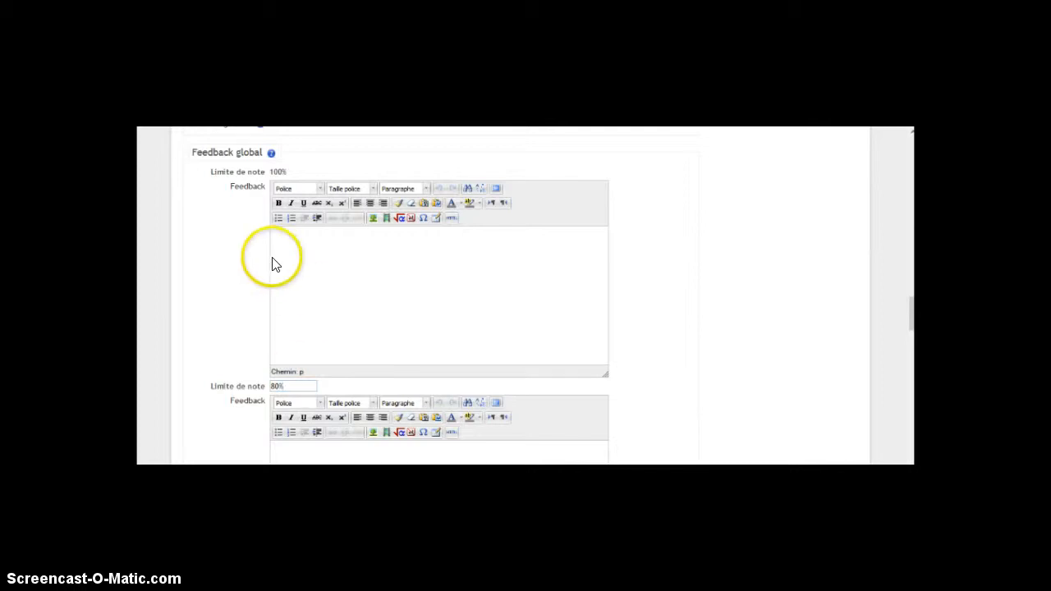
Write the feedback "Très bien vous êtes en mesure de passez au module suivant" for the 100% grade boundary
left_click(283, 240)
type("Très bien vous ête")
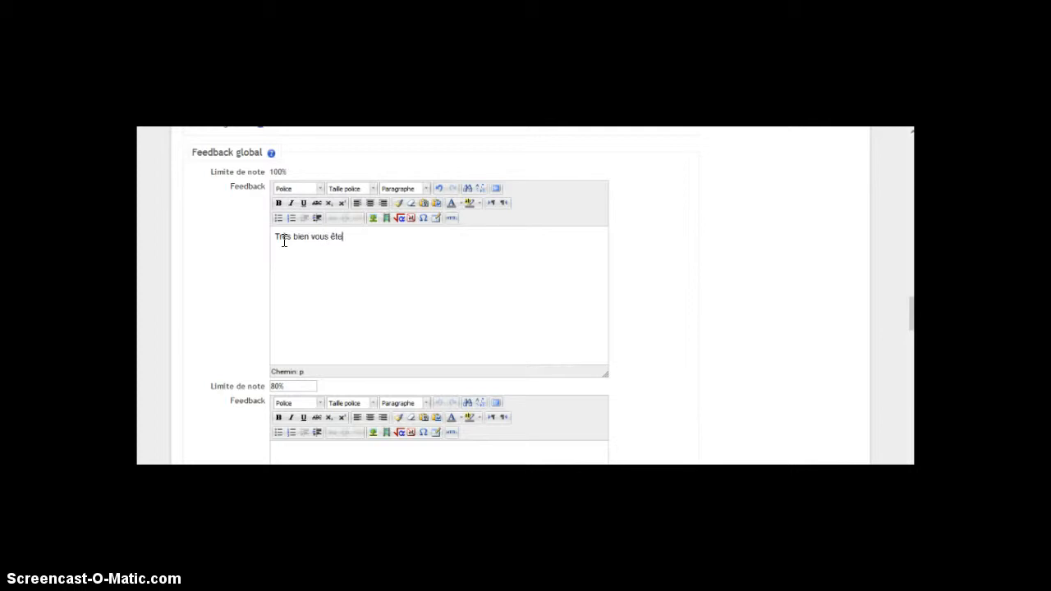
type("s en m")
type("e")
key("BackSpace")
type("esure de passa")
key("BackSpace")
type("ez au module")
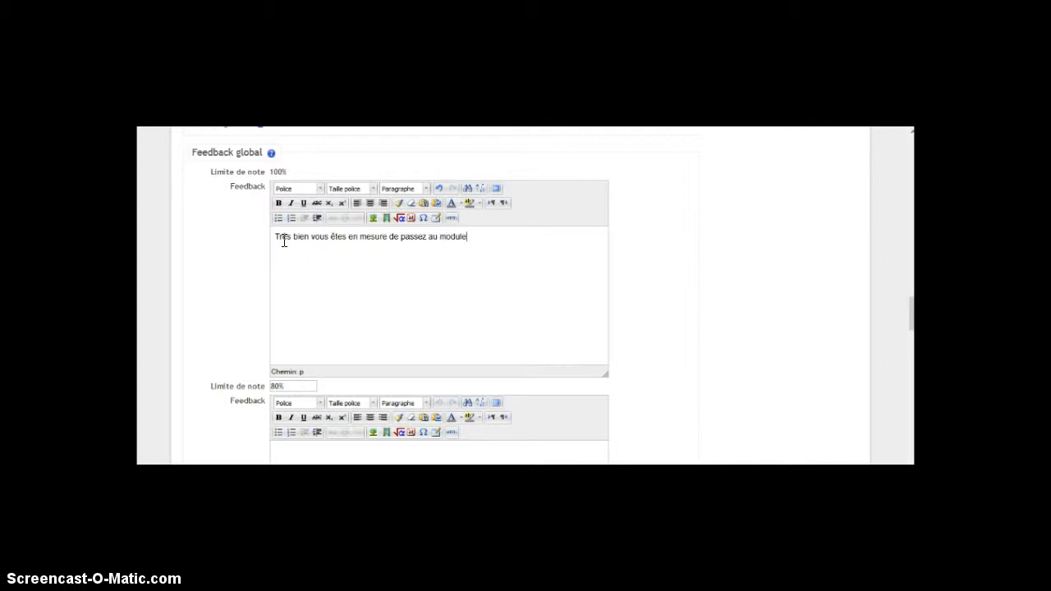
type(" suivant")
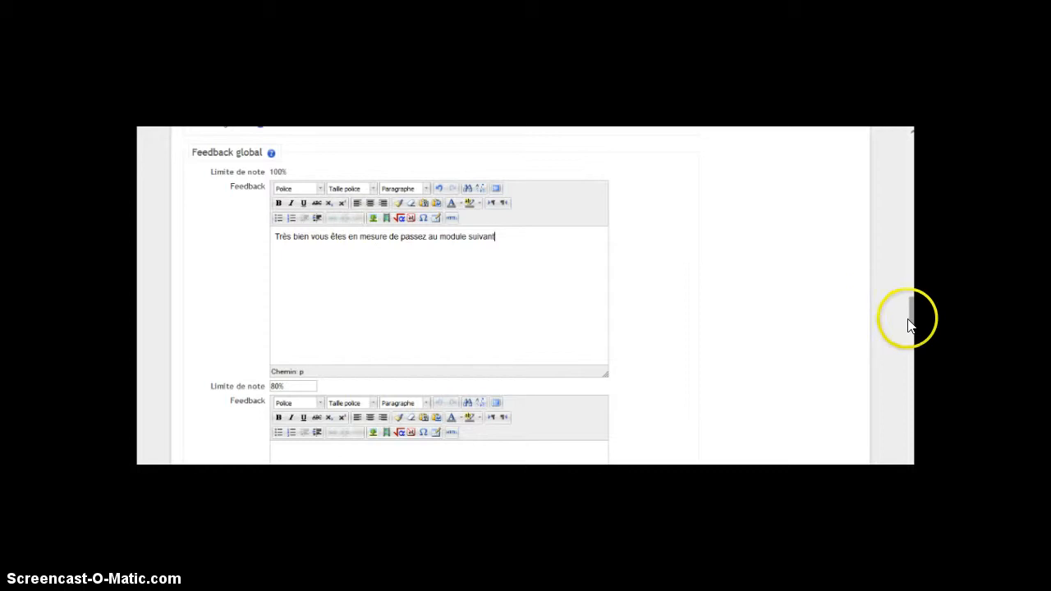
Set the grade boundary below the 80% one to 60%
left_click_drag(911, 318, 910, 357)
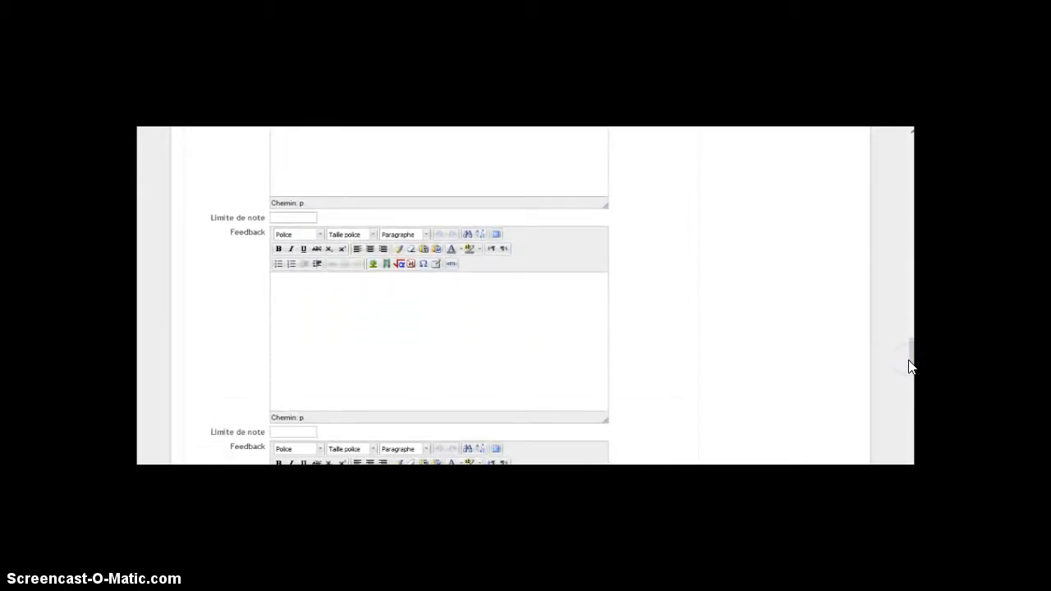
left_click(290, 218)
type("60%")
Write the feedback "Bien mais vous pouvez mieux faire" for the 80% grade boundary
left_click_drag(911, 353, 907, 322)
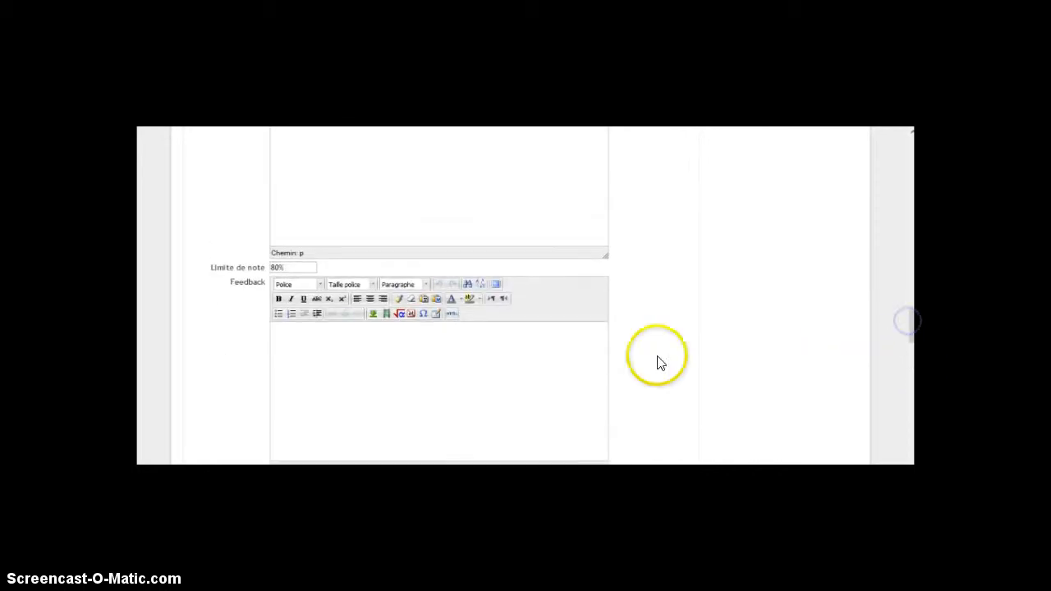
left_click(390, 347)
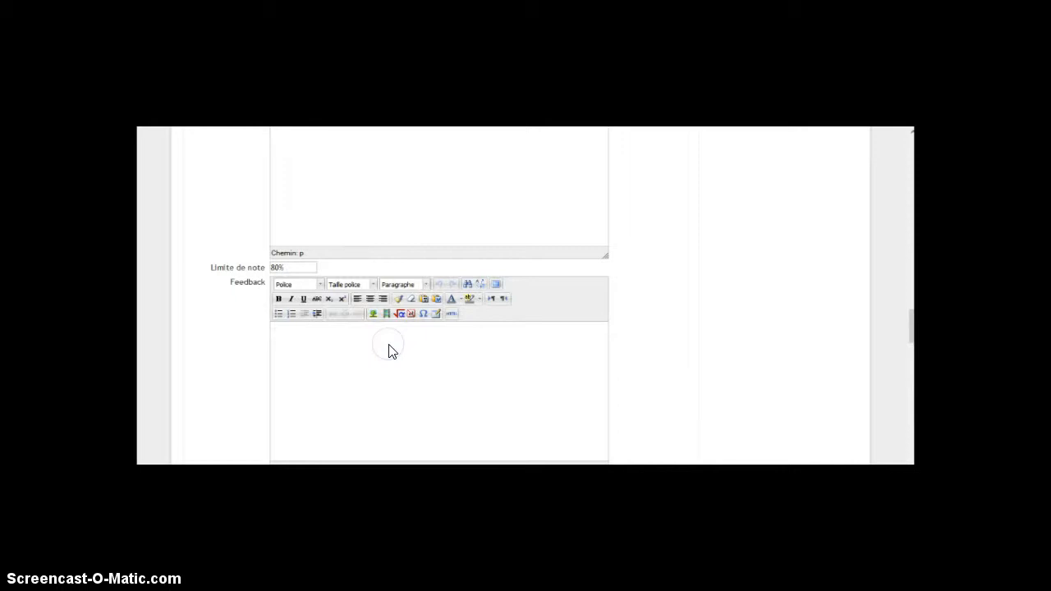
type("Bine")
key("BackSpace")
key("BackSpace")
type("en")
type(" m")
type("ais vous ")
type("pouve")
type("z ")
type("meiux")
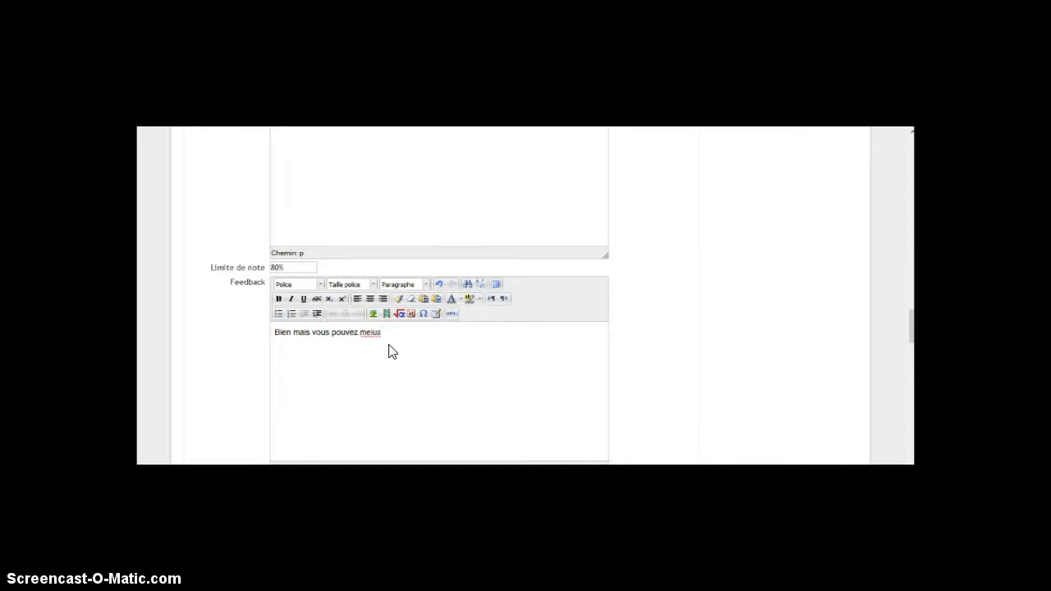
key("BackSpace")
key("BackSpace")
key("BackSpace")
key("BackSpace")
key("BackSpace")
type("ieux faire")
Set the grade boundary below the 60% one to 45%
left_click(910, 339)
left_click_drag(910, 340, 908, 377)
left_click(306, 324)
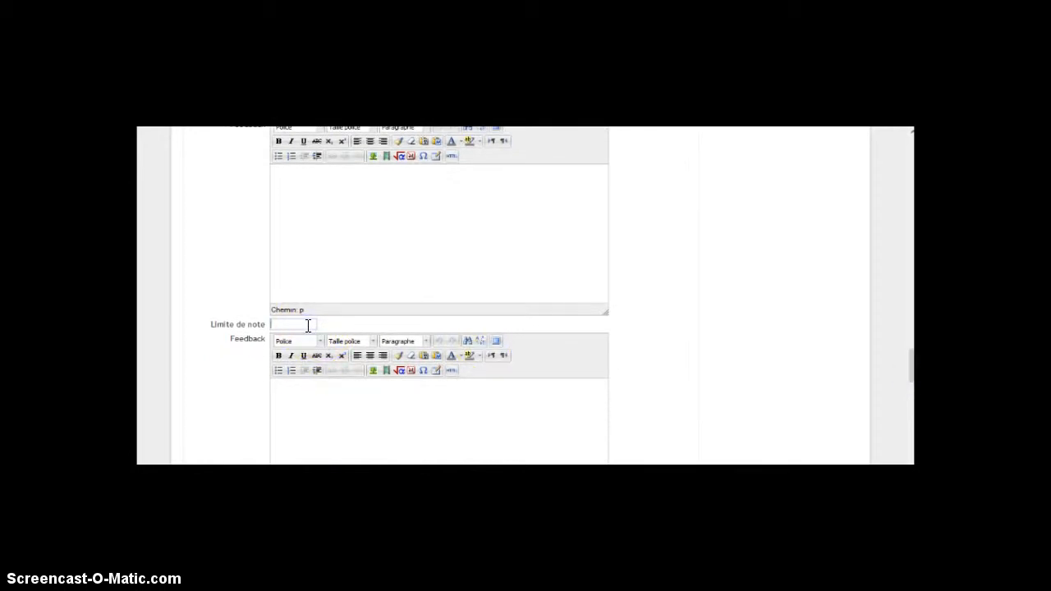
type("45%")
Write the feedback "Revoyez votre cours" for the 60% grade boundary, and save and display the test
left_click(286, 189)
type("Revoyez votre cours")
left_click_drag(910, 366, 908, 450)
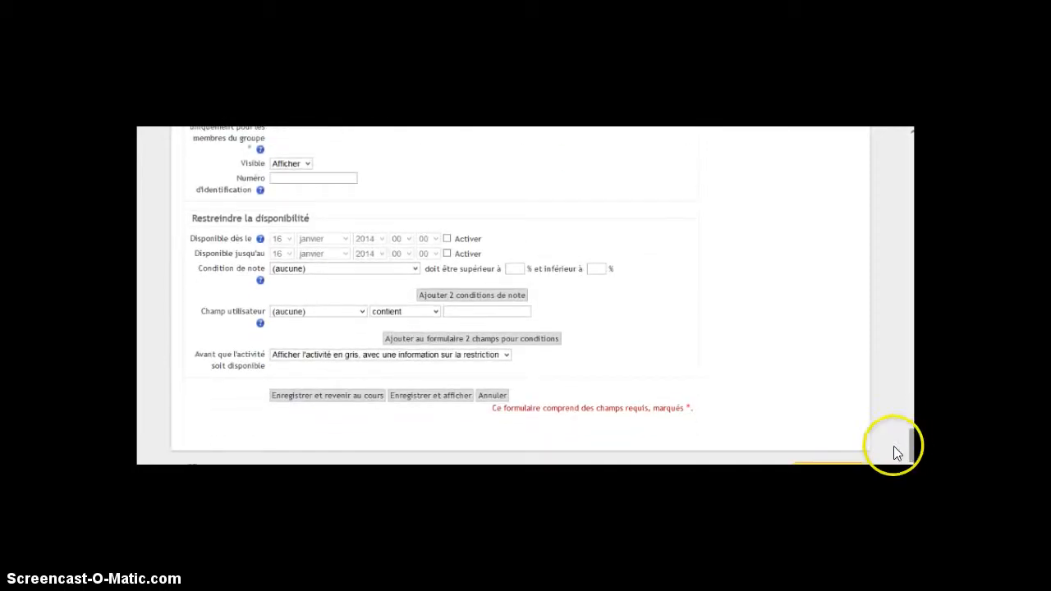
left_click(421, 398)
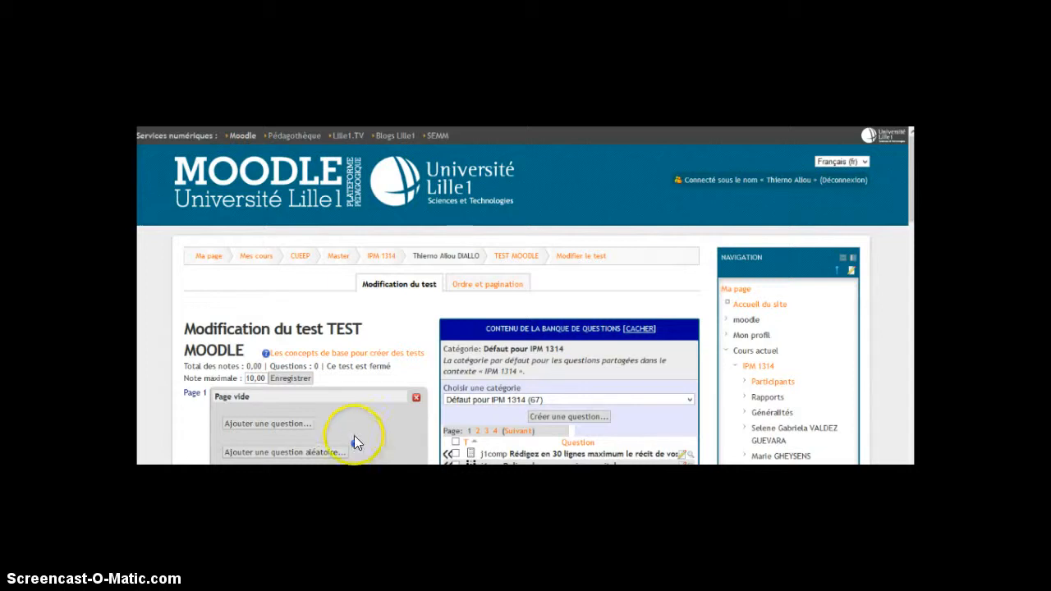
Start adding a question of type "Choix multiple" to the empty page of the test
left_click(293, 426)
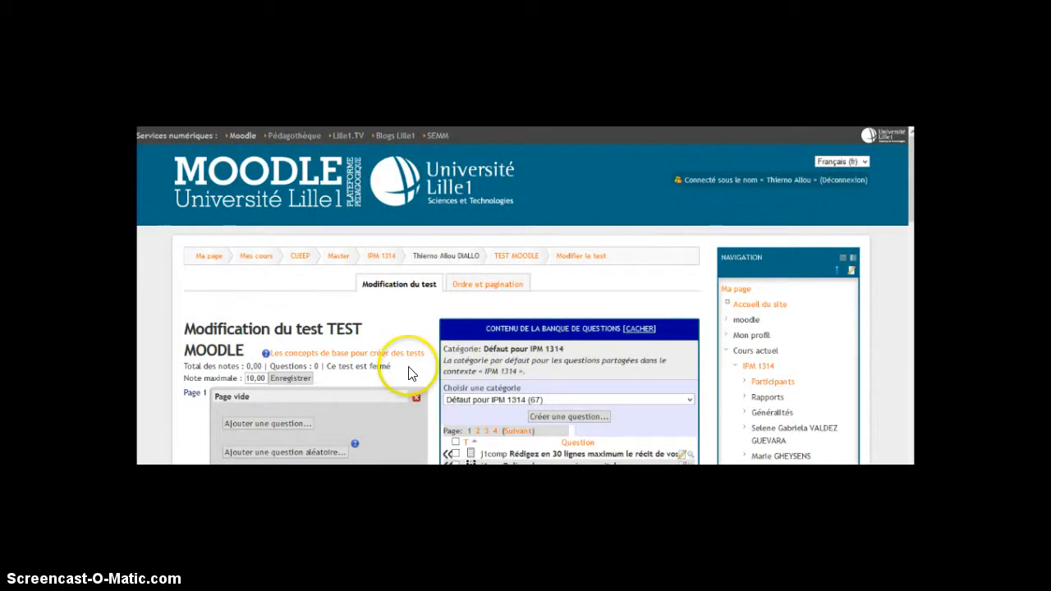
left_click(278, 423)
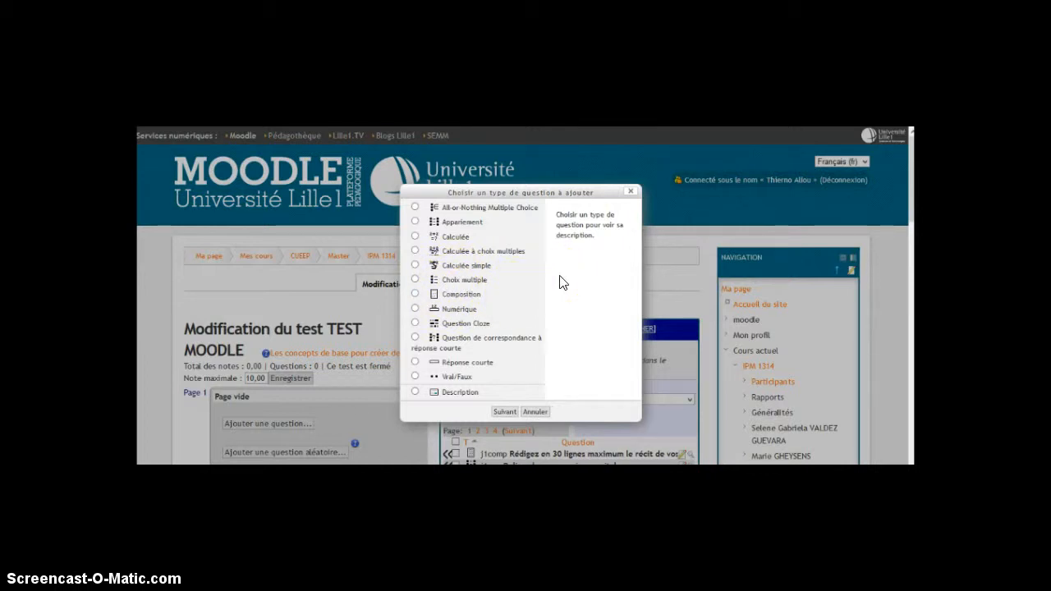
left_click(416, 280)
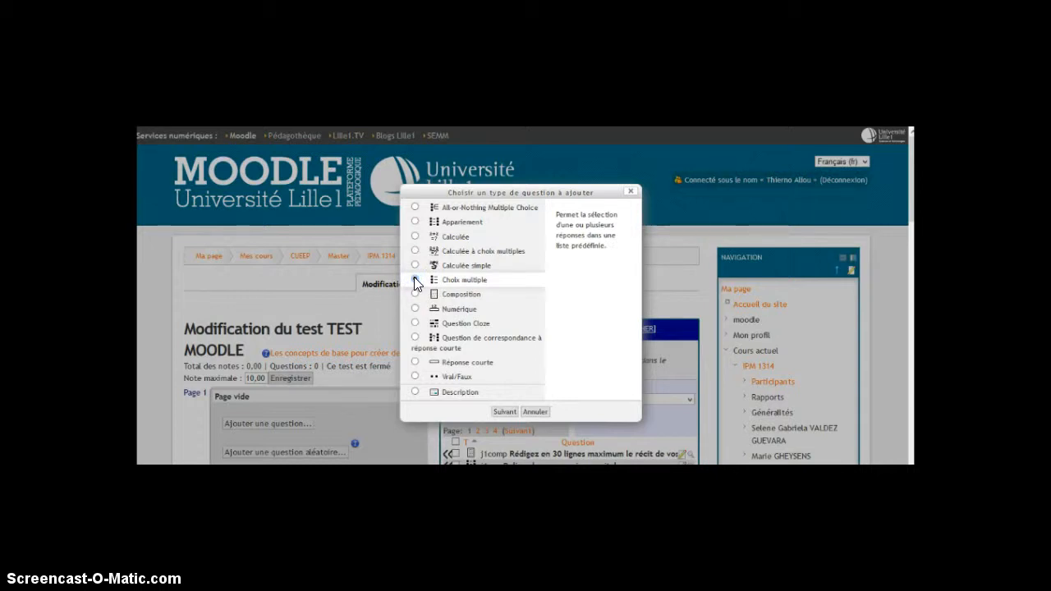
left_click(415, 280)
left_click(506, 411)
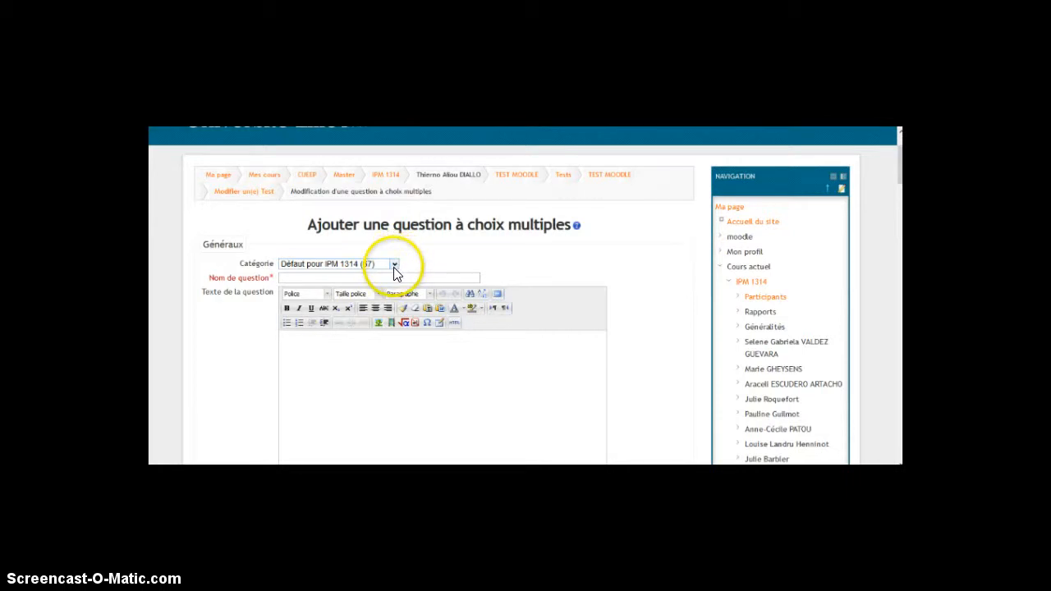
Name the question "test" and enter the question text "Parmi les disciplines suivantes lesquelles sont dispensées en Master IPM?"
left_click(329, 278)
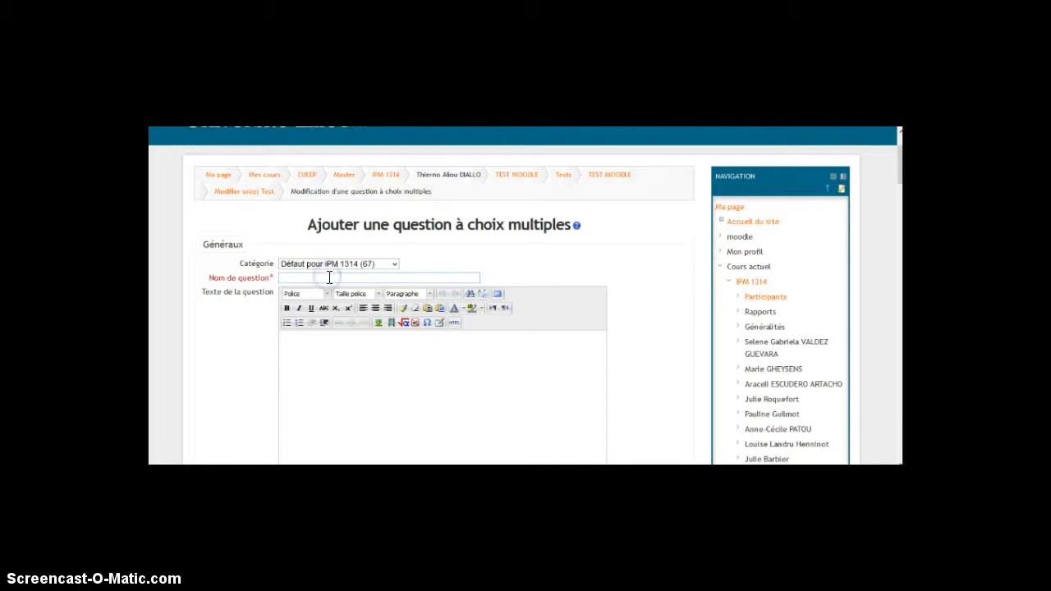
type("test")
left_click(305, 346)
left_click(195, 422)
left_click(310, 363)
type("Parmi les disciplines suivantes lesquelles sont dispensées en Master IPM?")
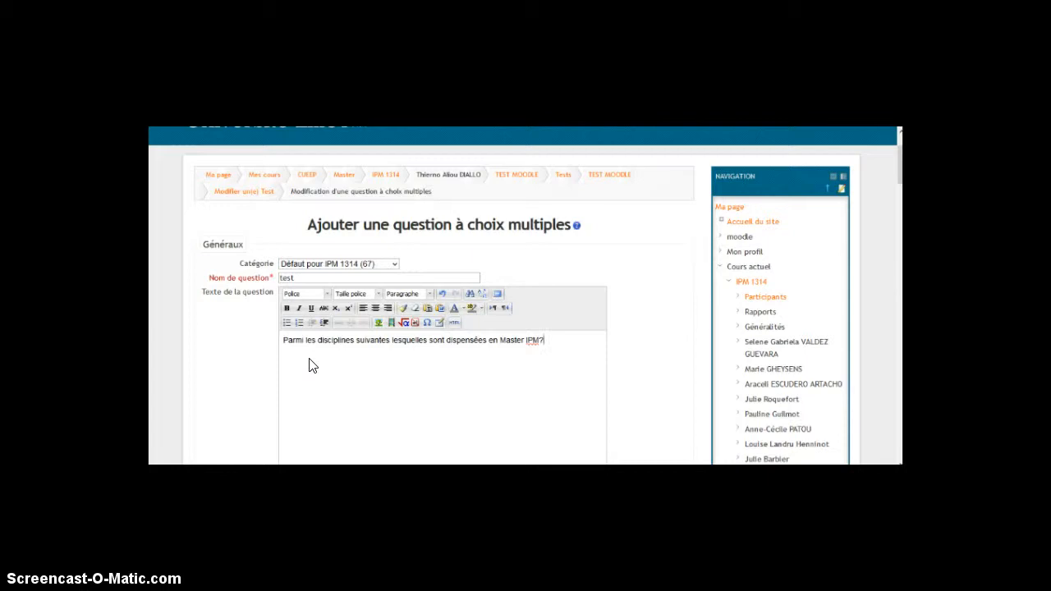
left_click(308, 365)
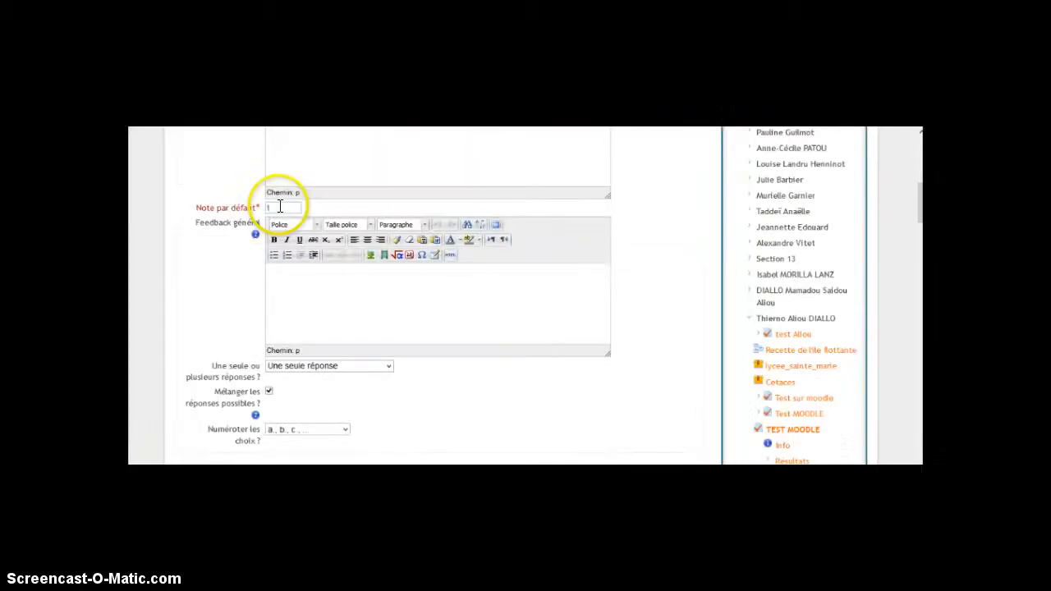
Set the question's default mark to 5 and write "Bravo" as its general feedback
left_click_drag(279, 207, 258, 207)
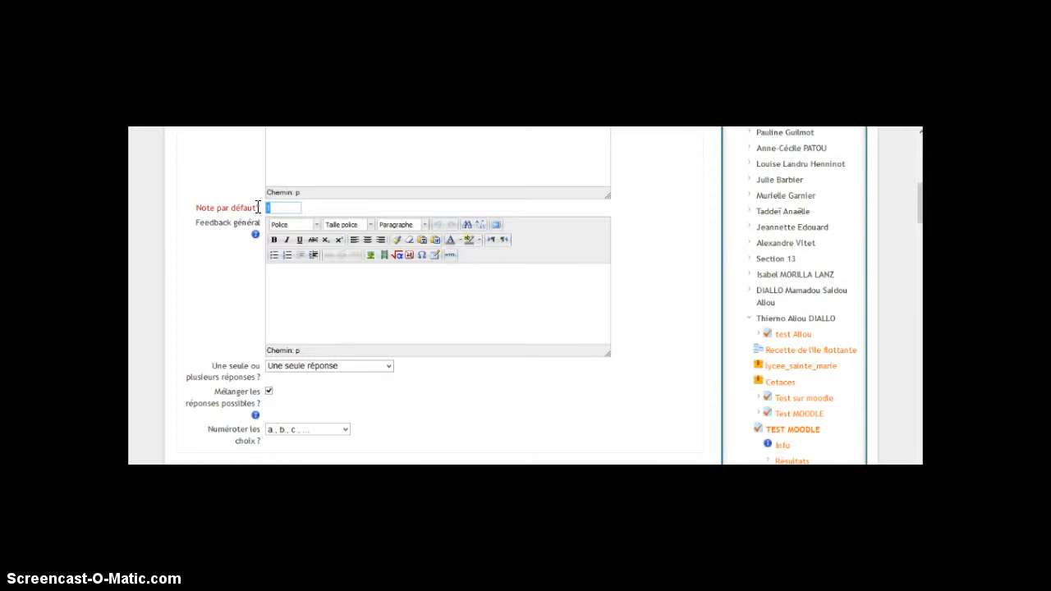
type("5")
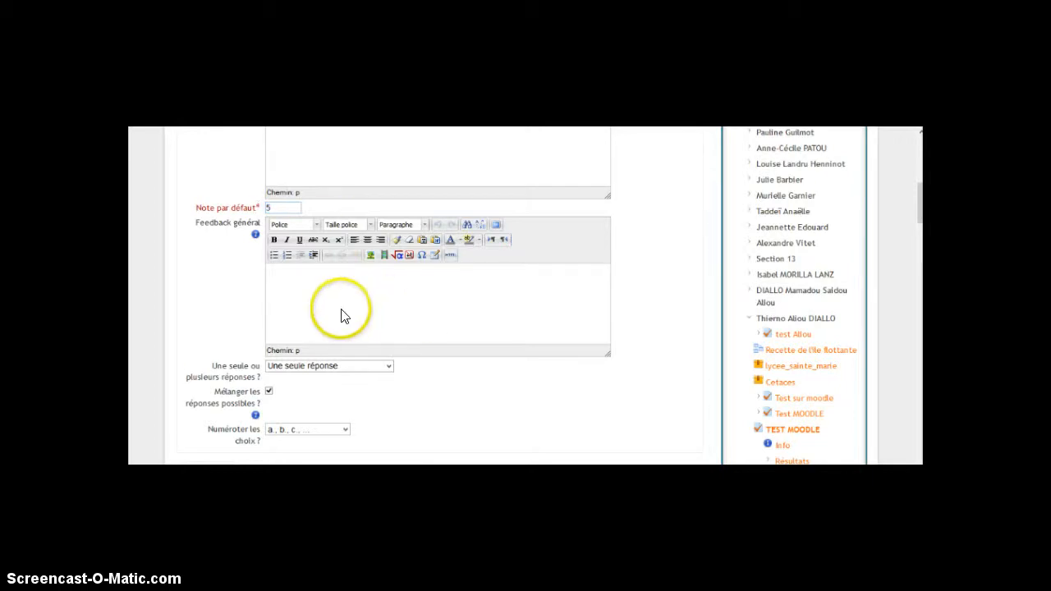
left_click(279, 269)
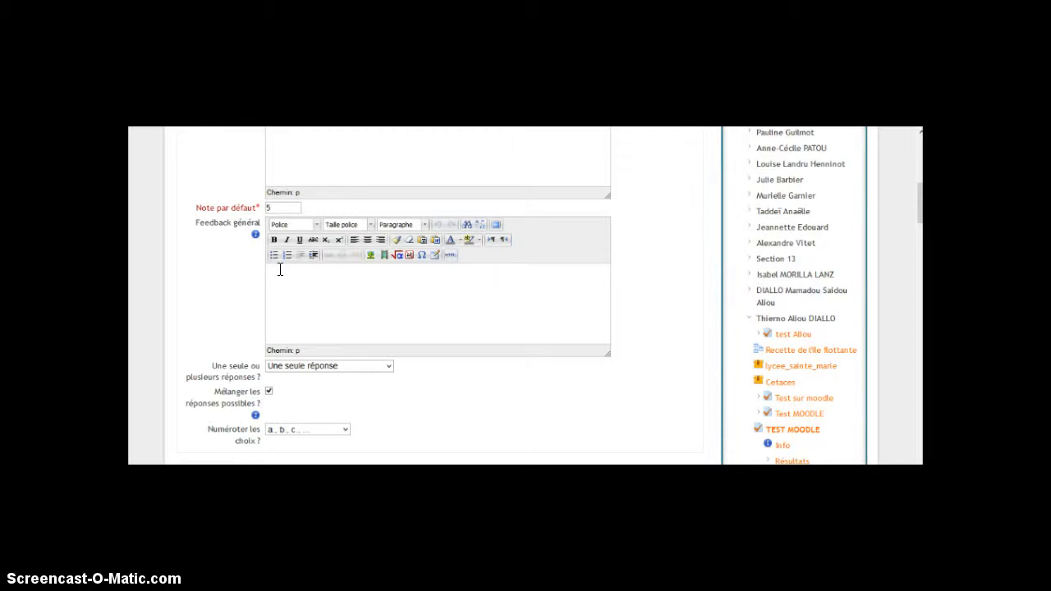
type("Tou")
key("BackSpace")
key("BackSpace")
key("BackSpace")
type("Bravo")
Set the question to accept several answers with "Réponses multiples autorisées", keeping the "a., b., c., ..." choice numbering
left_click(389, 367)
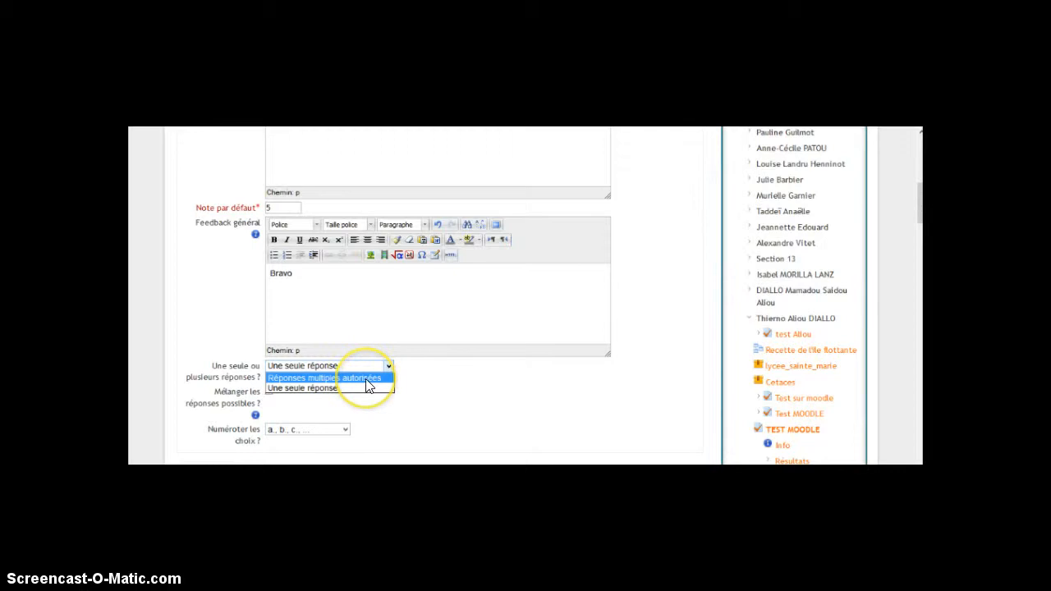
left_click(366, 380)
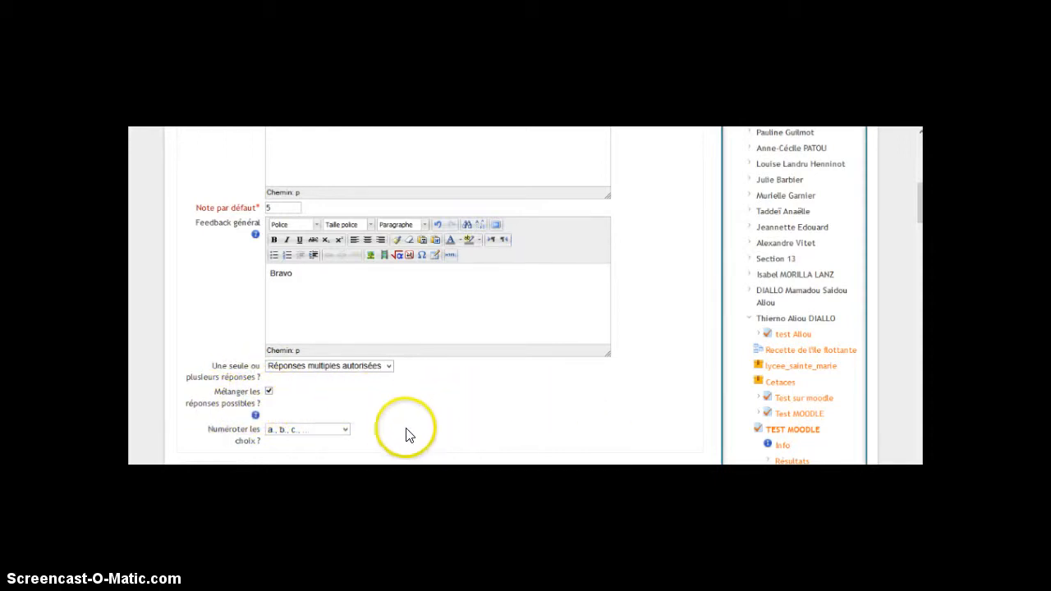
left_click(345, 431)
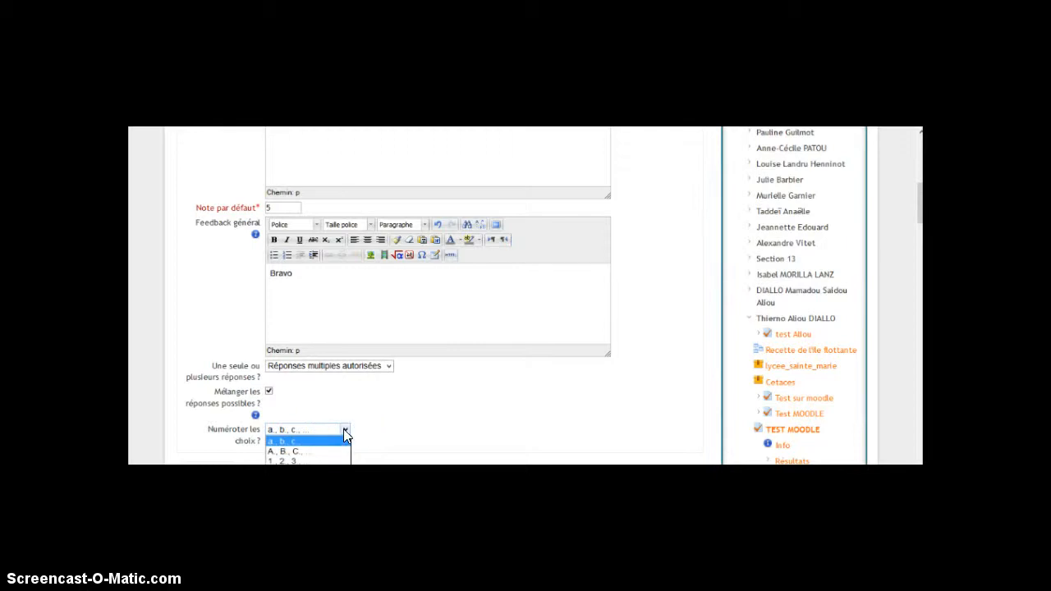
left_click(408, 412)
Fill in Réponse 1 with the answer "Chimie", the grade -50% and the feedback "c'est pas la bonne réponse"
left_click(306, 213)
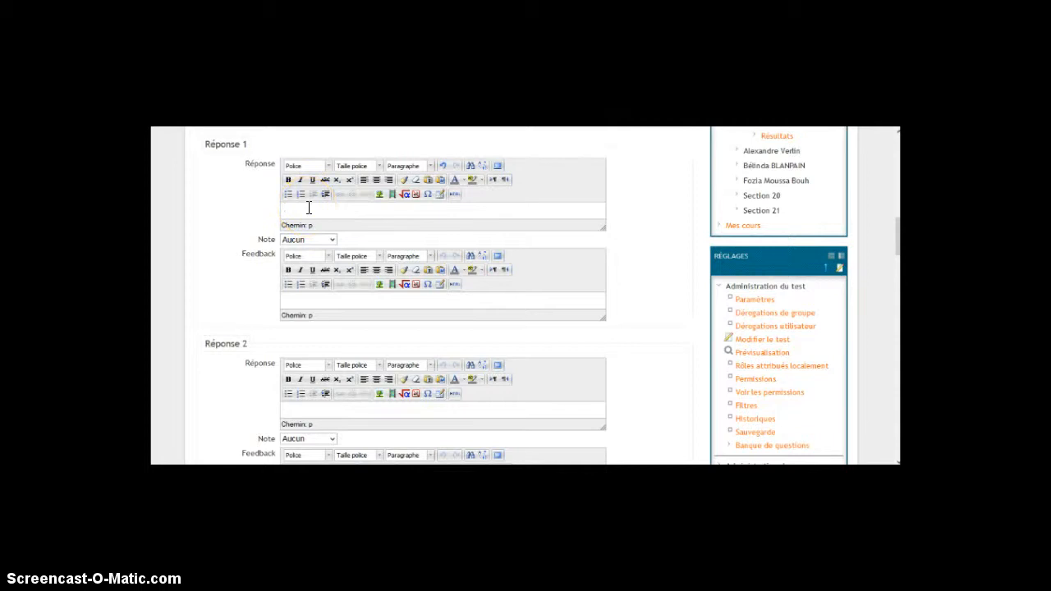
left_click(309, 207)
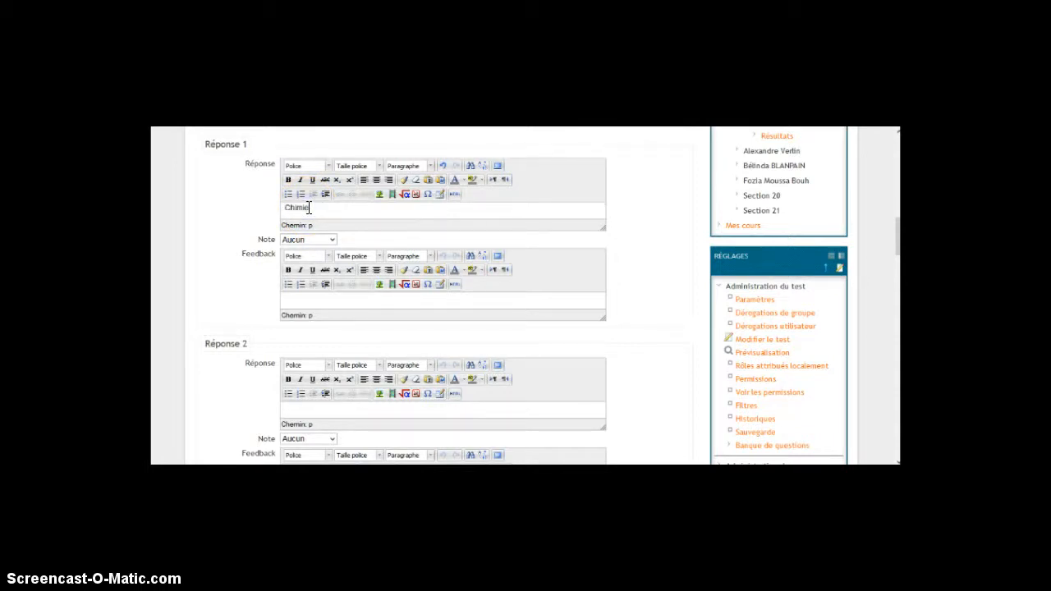
left_click(331, 239)
left_click_drag(329, 266, 334, 359)
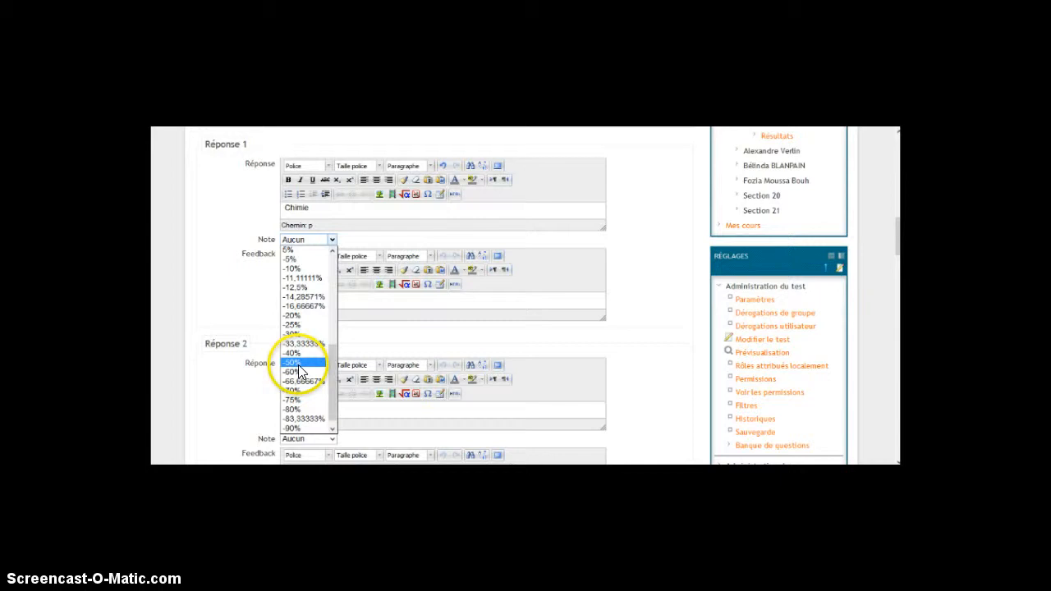
left_click(300, 365)
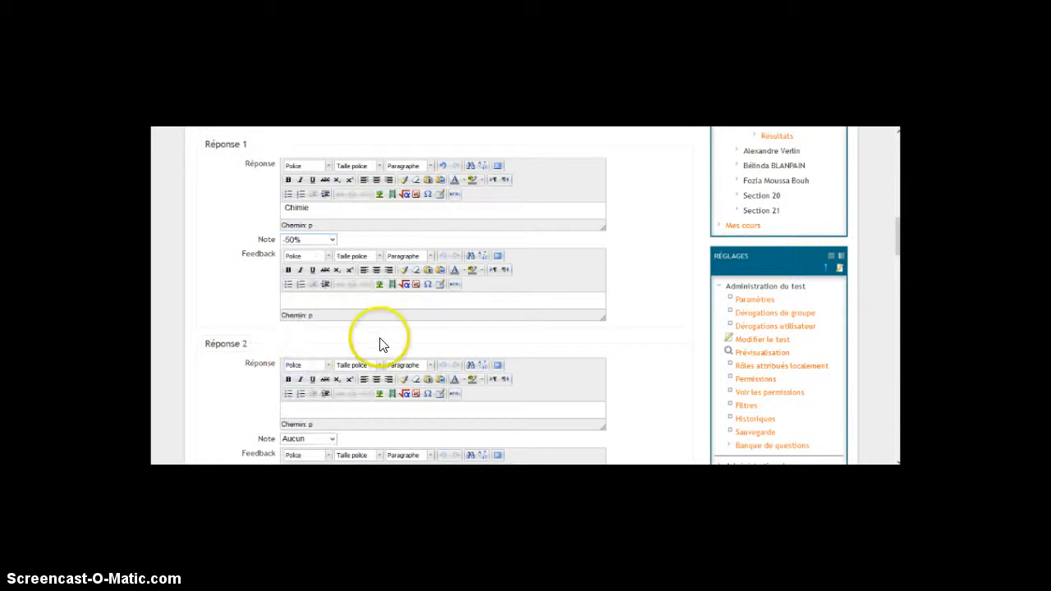
left_click(347, 302)
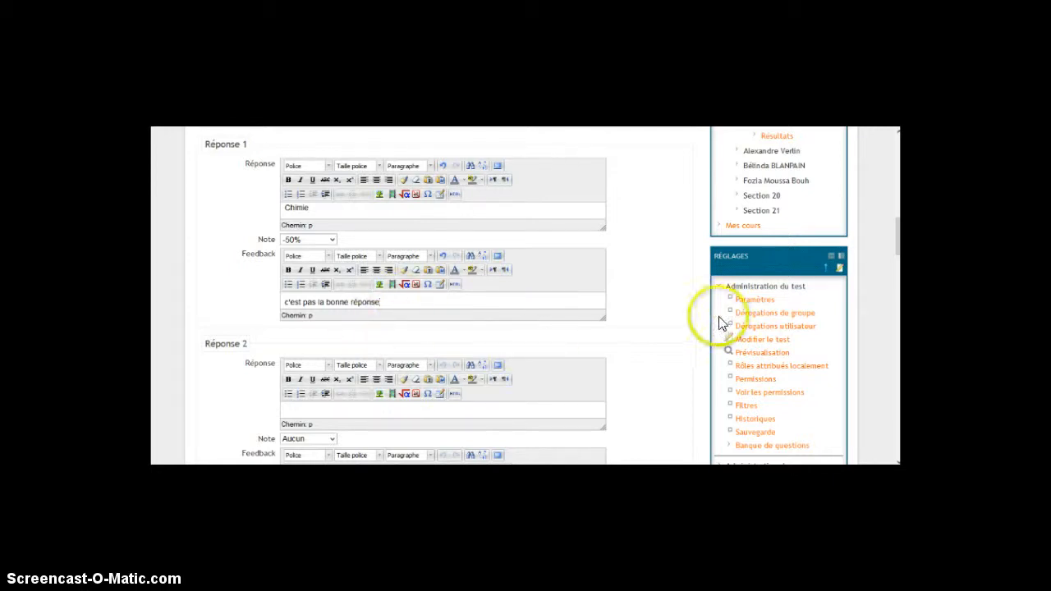
Fill in Réponse 2 with the answer "Service e-learning", the grade 50% and the feedback "Bonne réponse"
left_click_drag(898, 238, 895, 257)
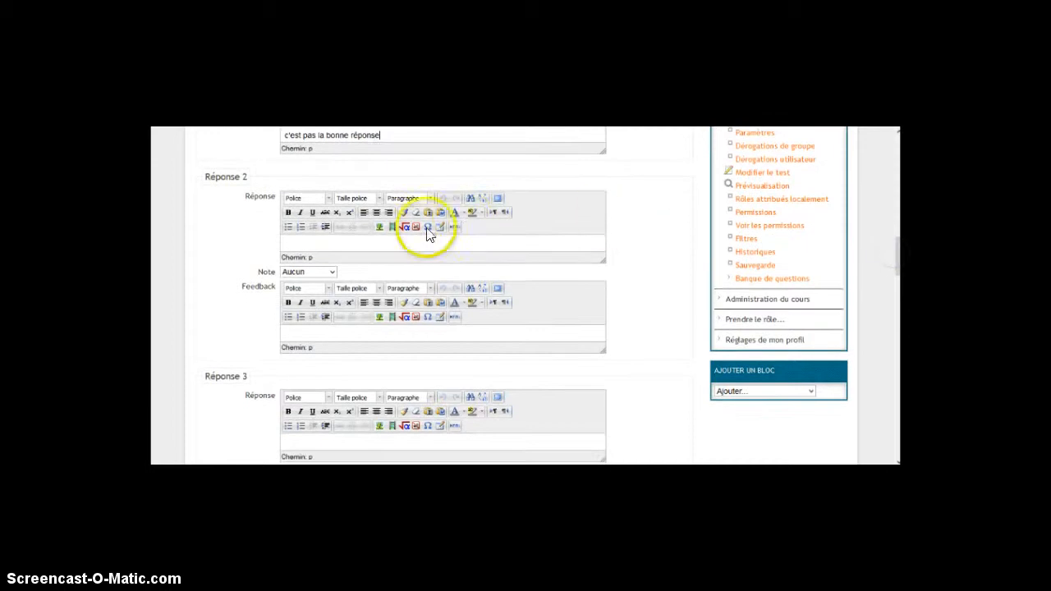
left_click(368, 243)
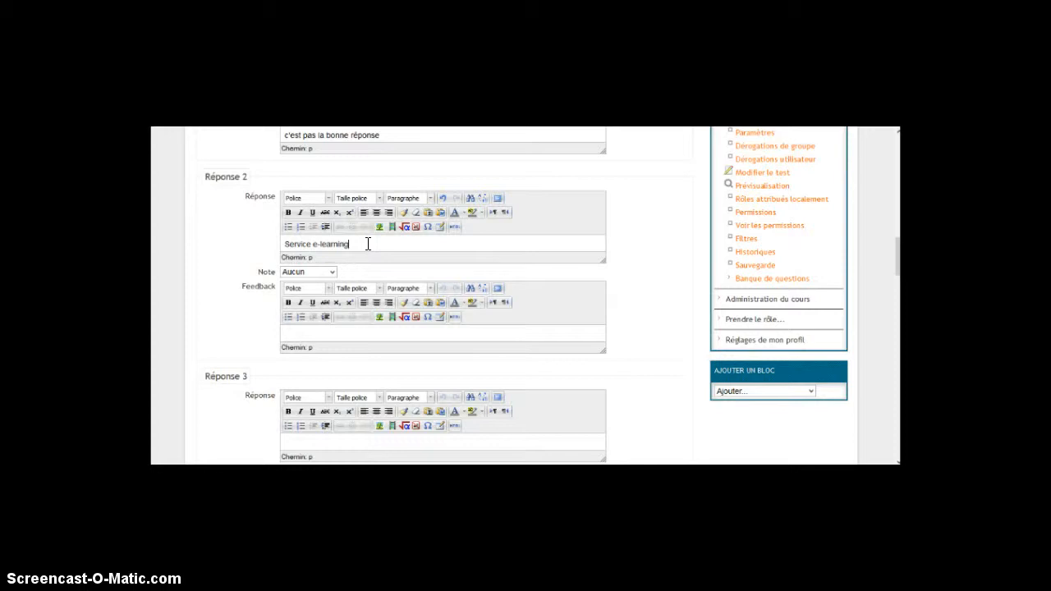
left_click(331, 272)
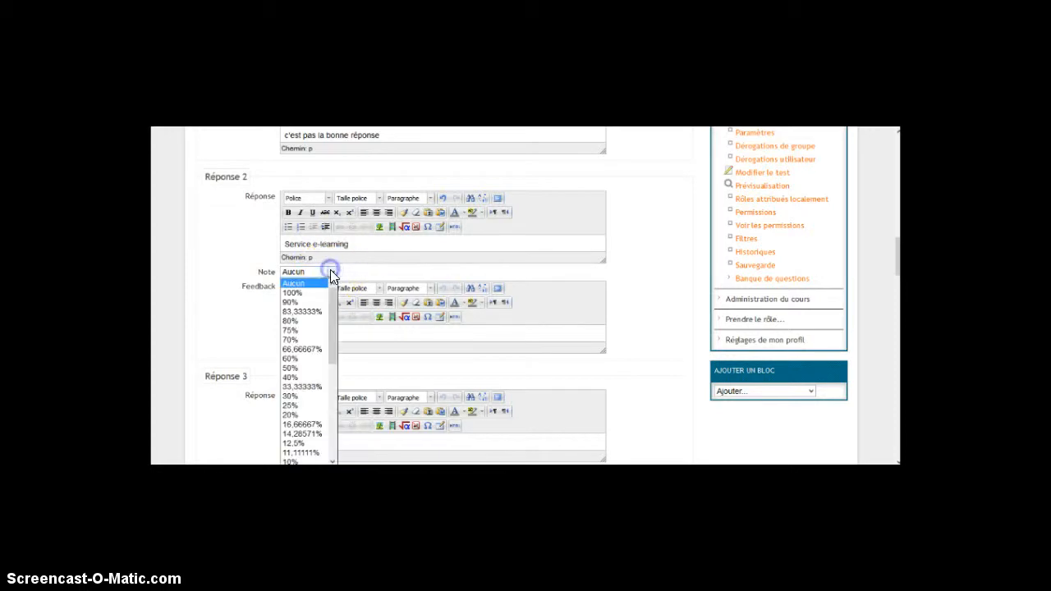
left_click(319, 367)
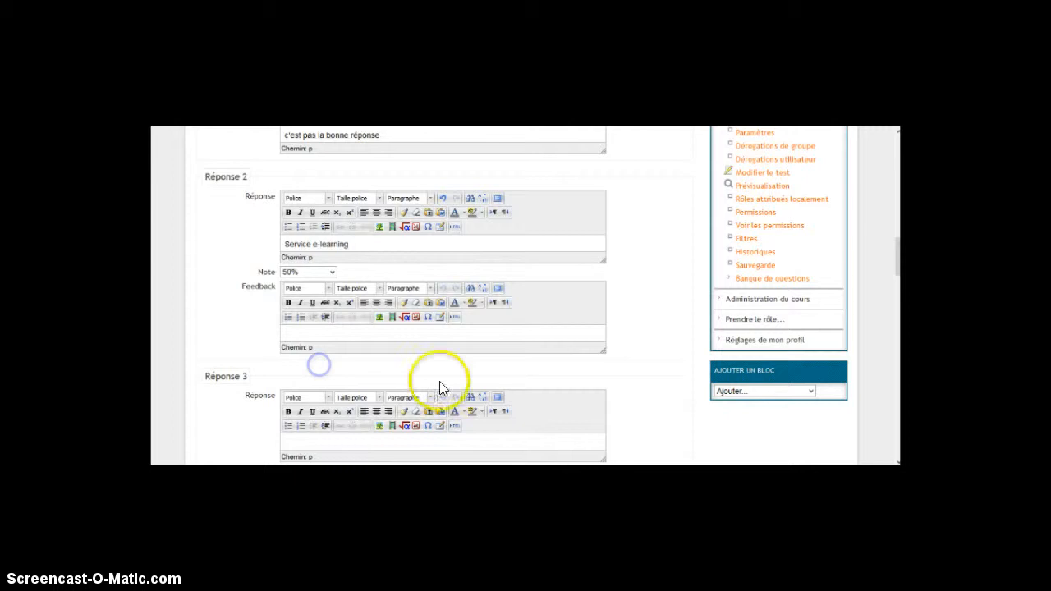
left_click_drag(896, 261, 897, 272)
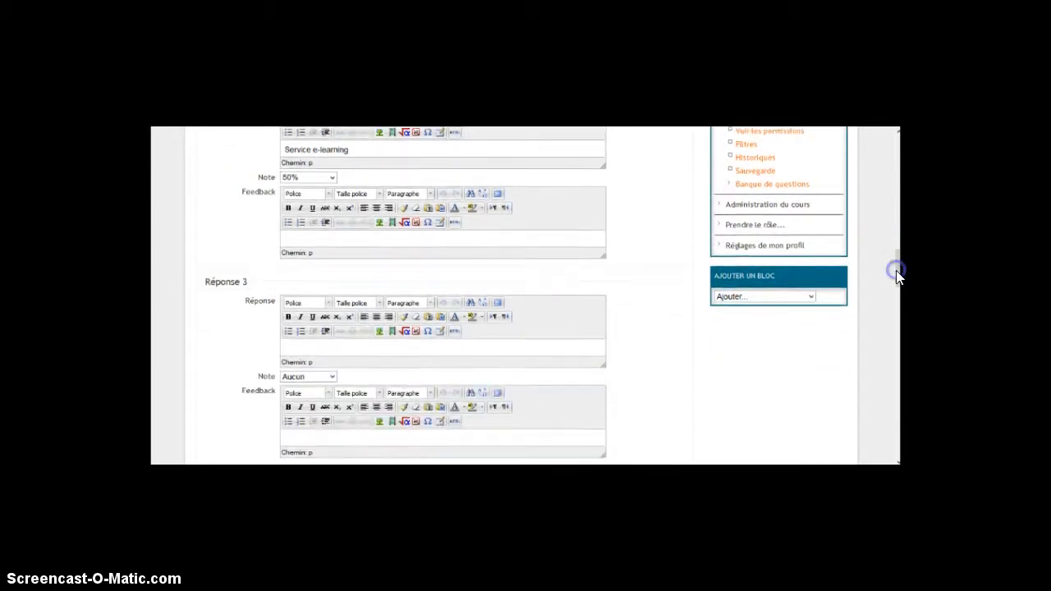
left_click(393, 236)
Enter "Serious Game" as the answer of Réponse 3 and set its grade to 50%
left_click(330, 346)
left_click_drag(895, 265, 895, 281)
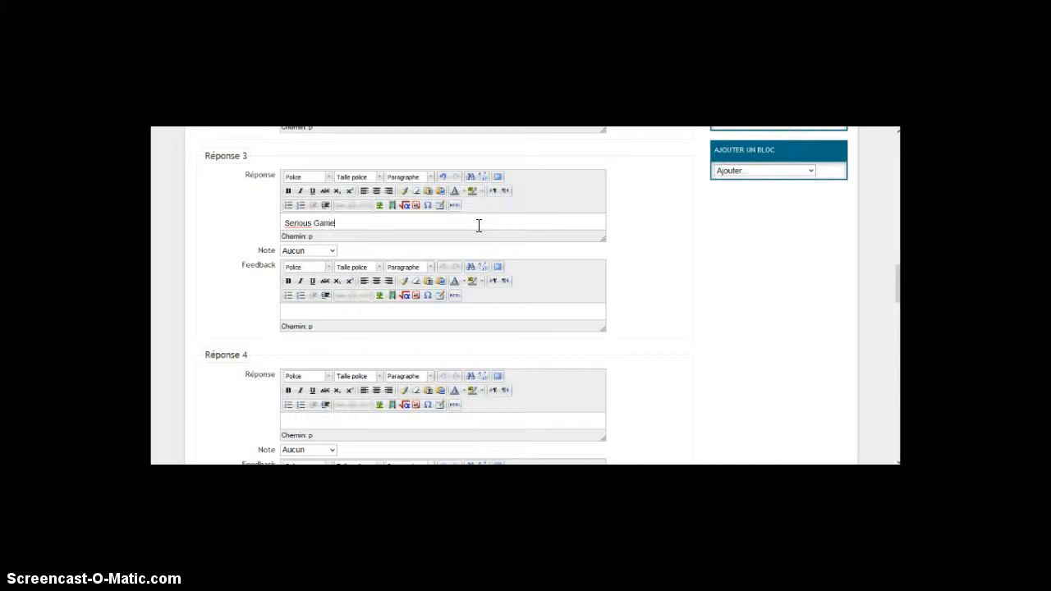
left_click(332, 251)
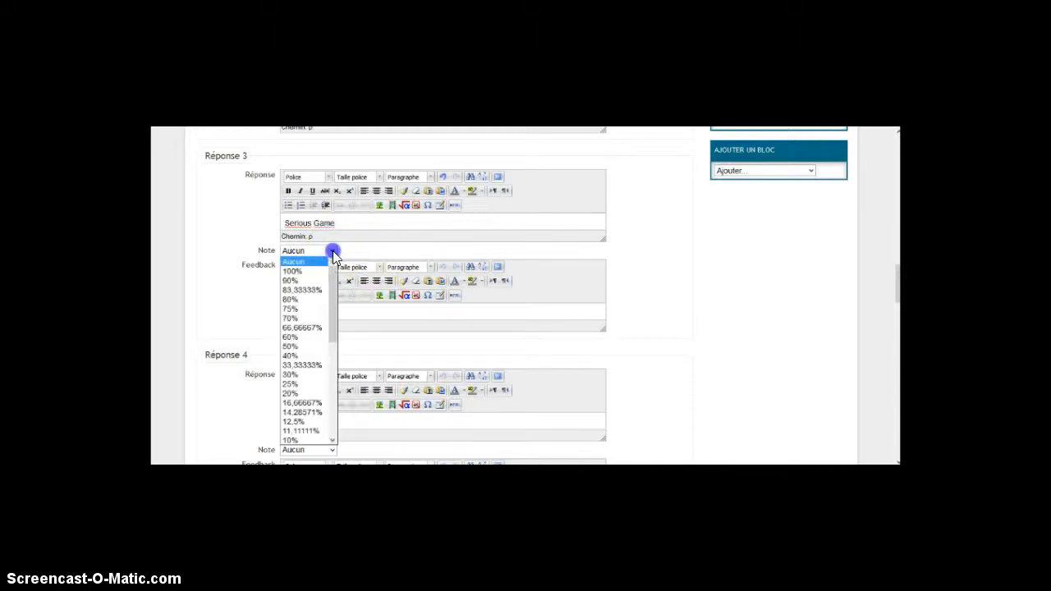
left_click(318, 349)
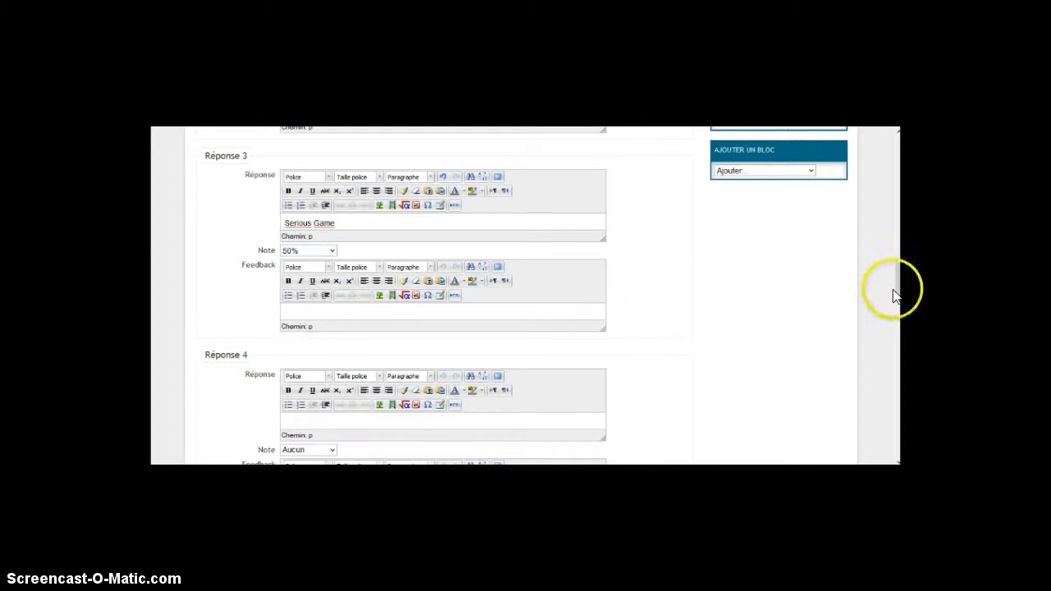
Copy the feedback "Bonne réponse" from Réponse 2 into the feedback of Réponse 3
scroll(893, 284, "up", 3)
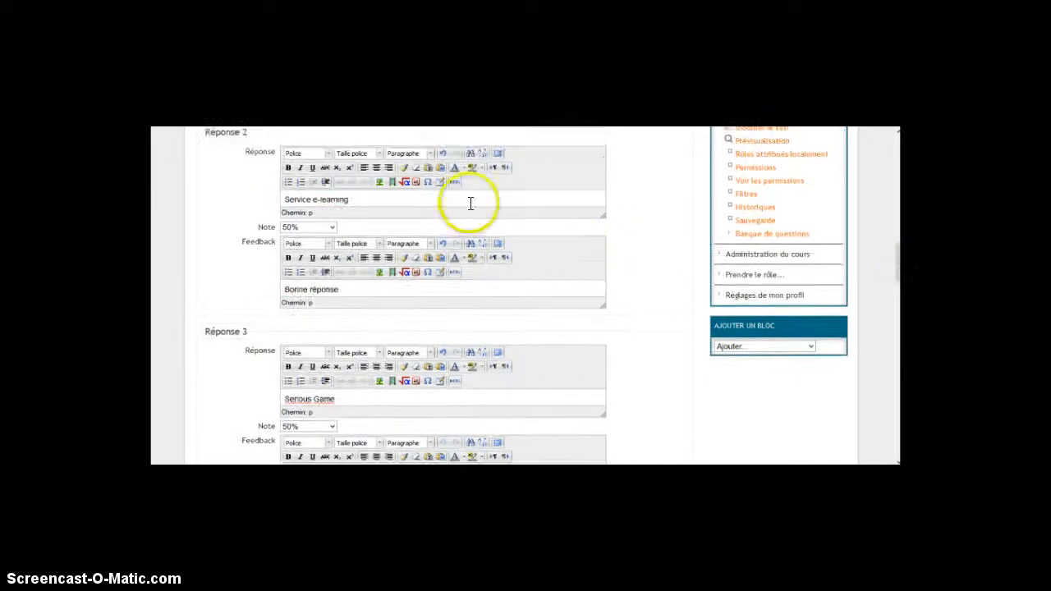
left_click_drag(359, 291, 286, 293)
key("ctrl+c")
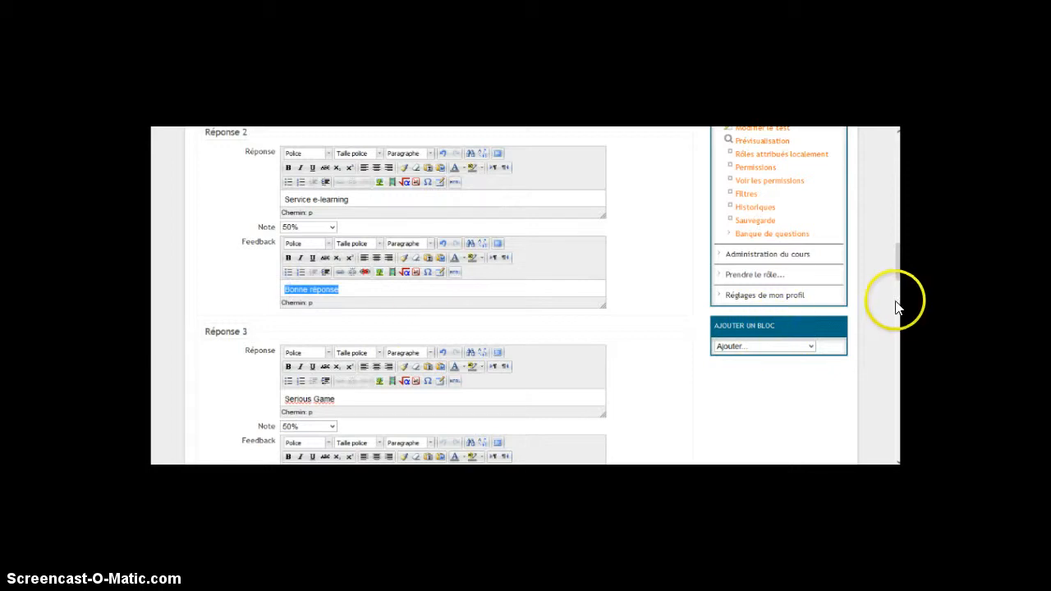
left_click_drag(900, 277, 897, 297)
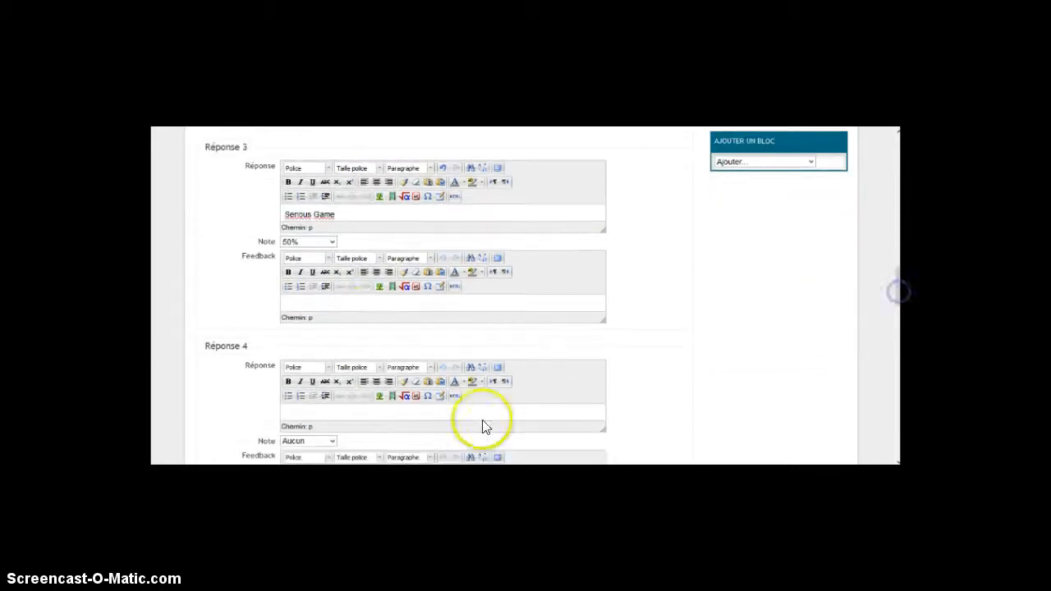
left_click(348, 304)
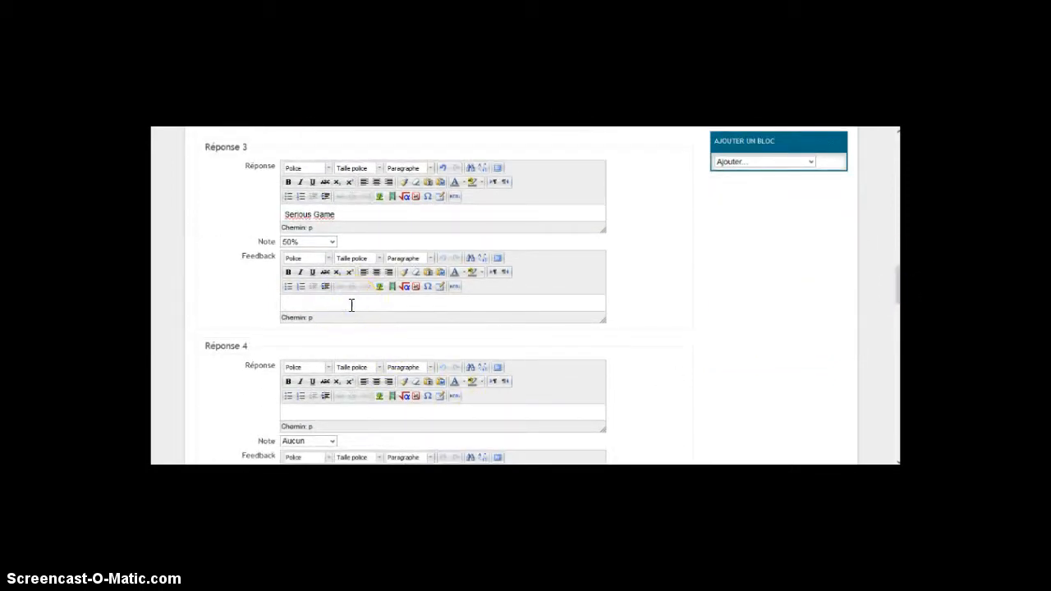
key("ctrl+v")
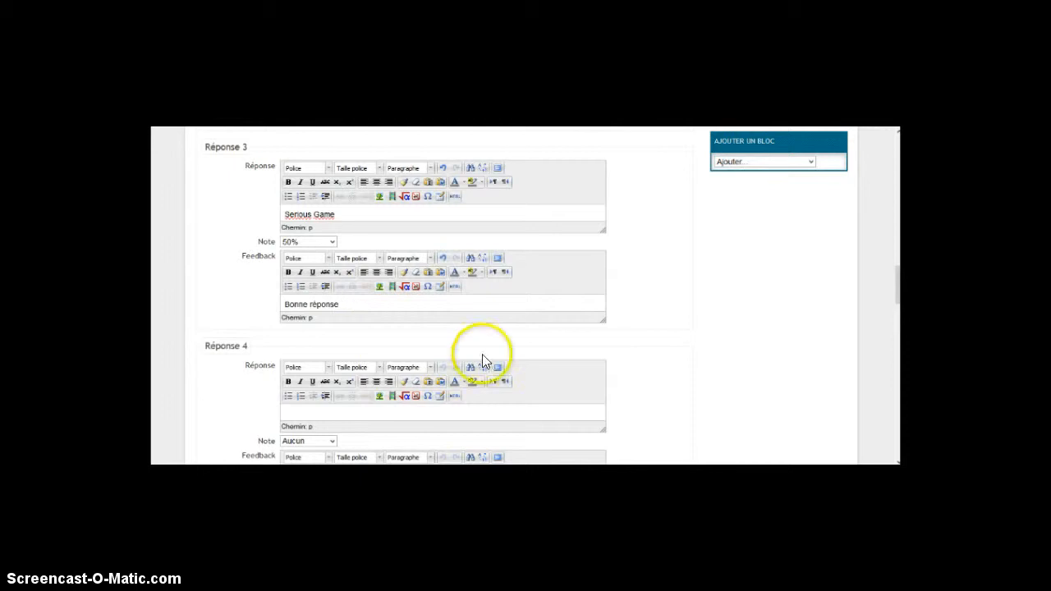
Enter "Physique" as the answer of Réponse 4 and set its grade to -50%
left_click_drag(898, 280, 894, 293)
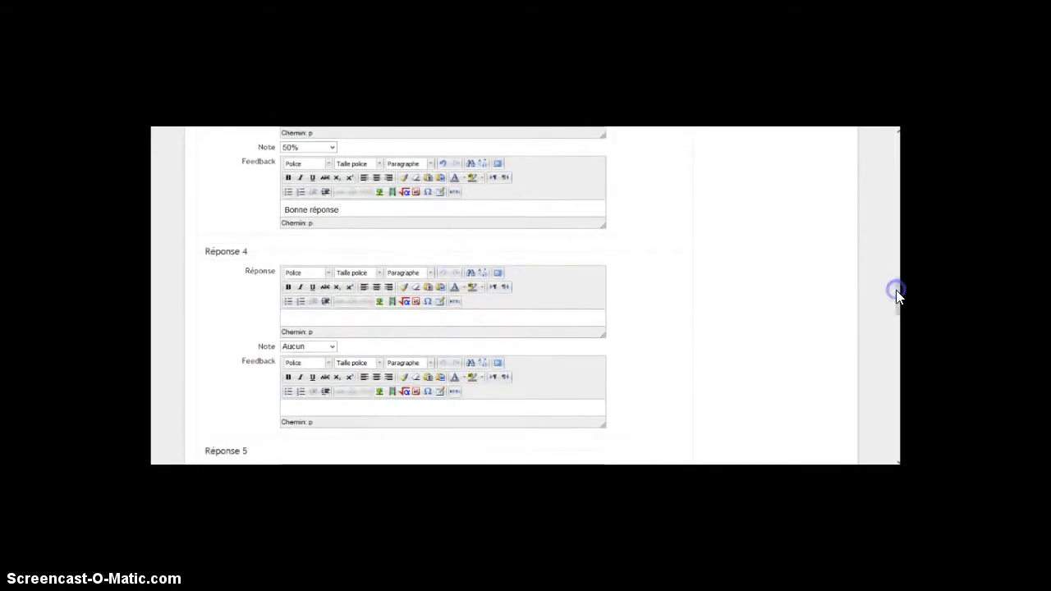
left_click(307, 319)
left_click(333, 346)
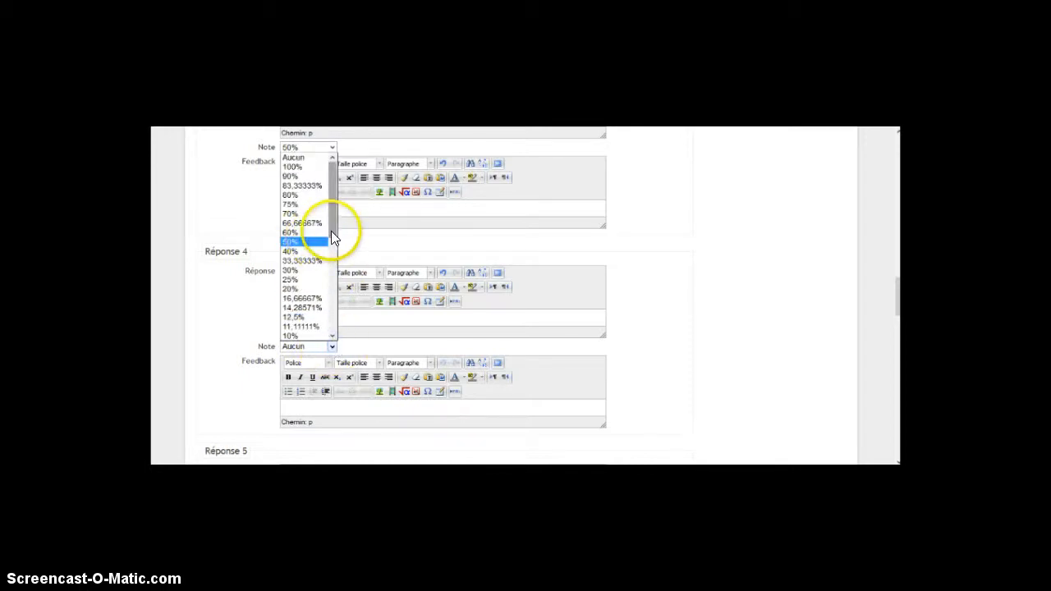
left_click_drag(333, 237, 335, 299)
left_click(319, 312)
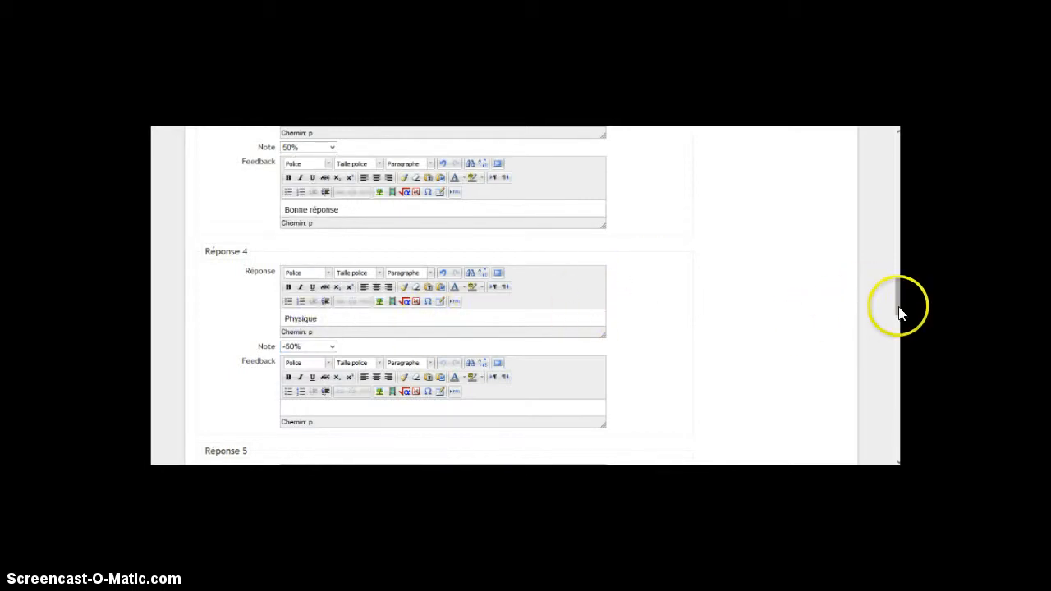
scroll(895, 297, "up", 3)
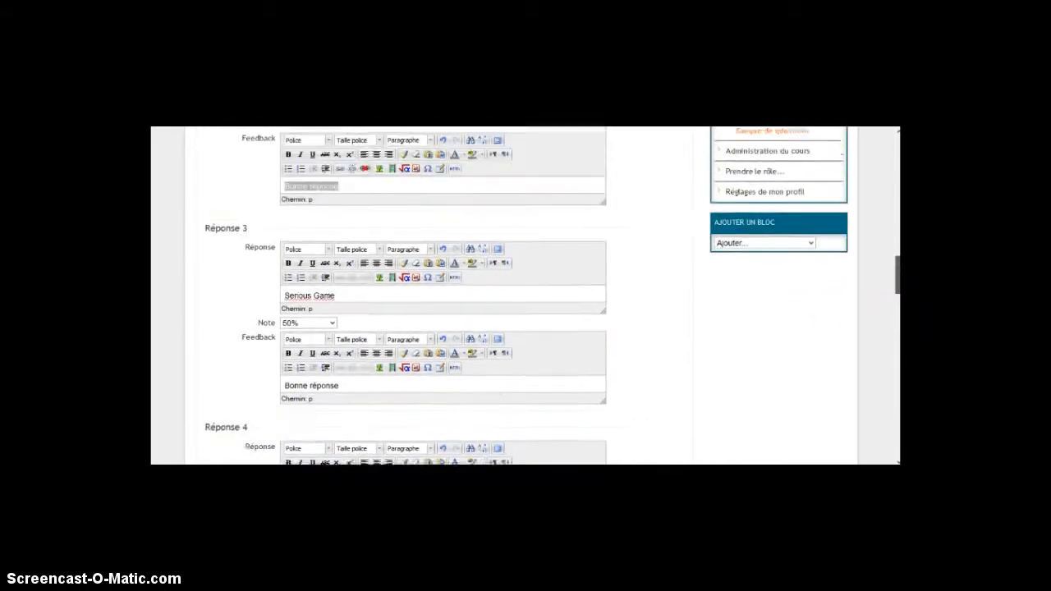
scroll(895, 297, "up", 2)
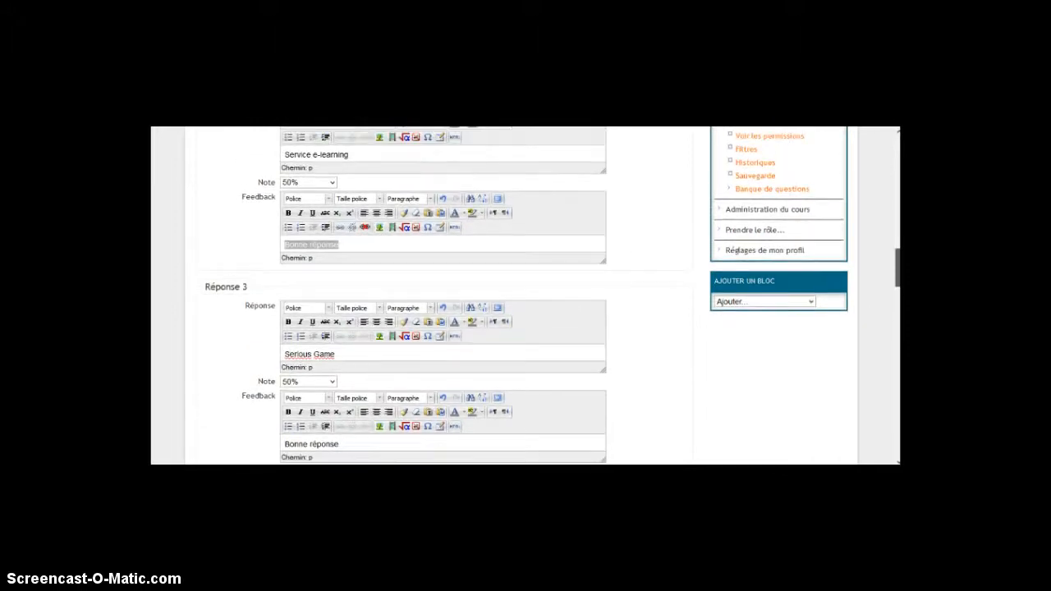
scroll(895, 298, "up", 3)
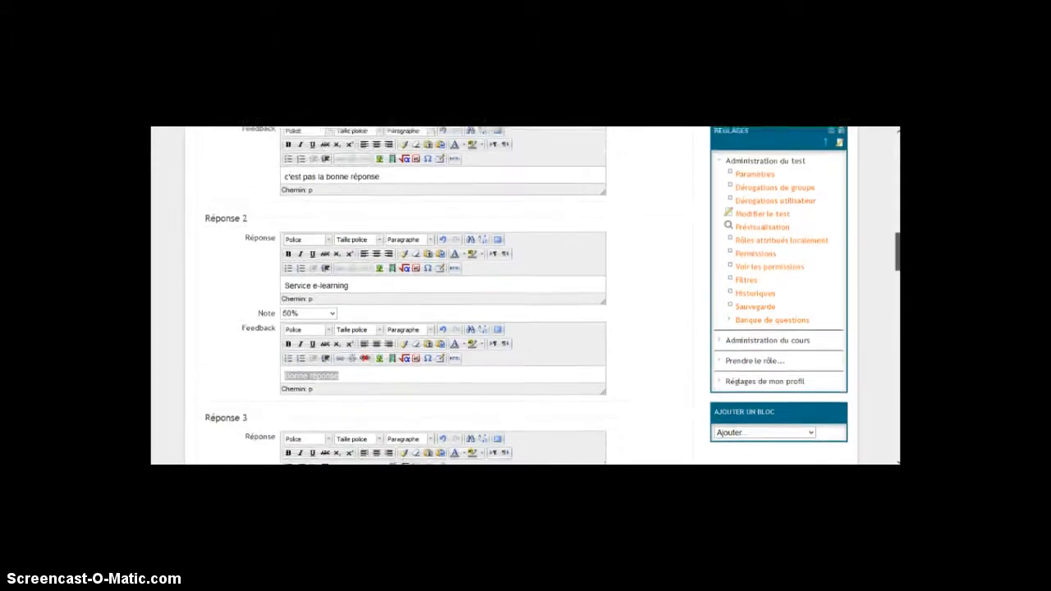
scroll(895, 298, "up", 1)
scroll(895, 298, "down", 4)
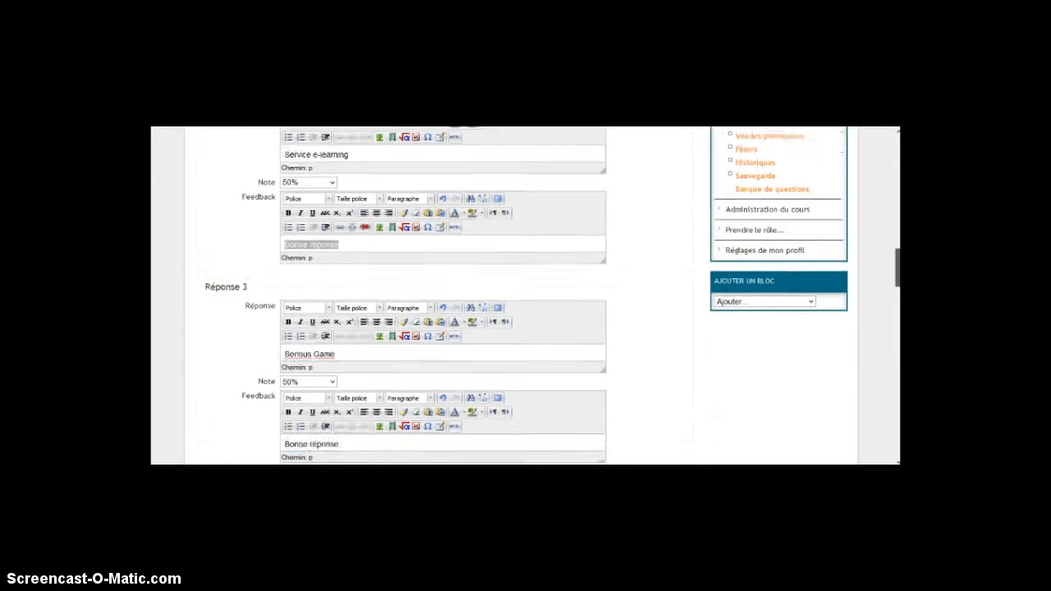
scroll(525, 296, "down", 5)
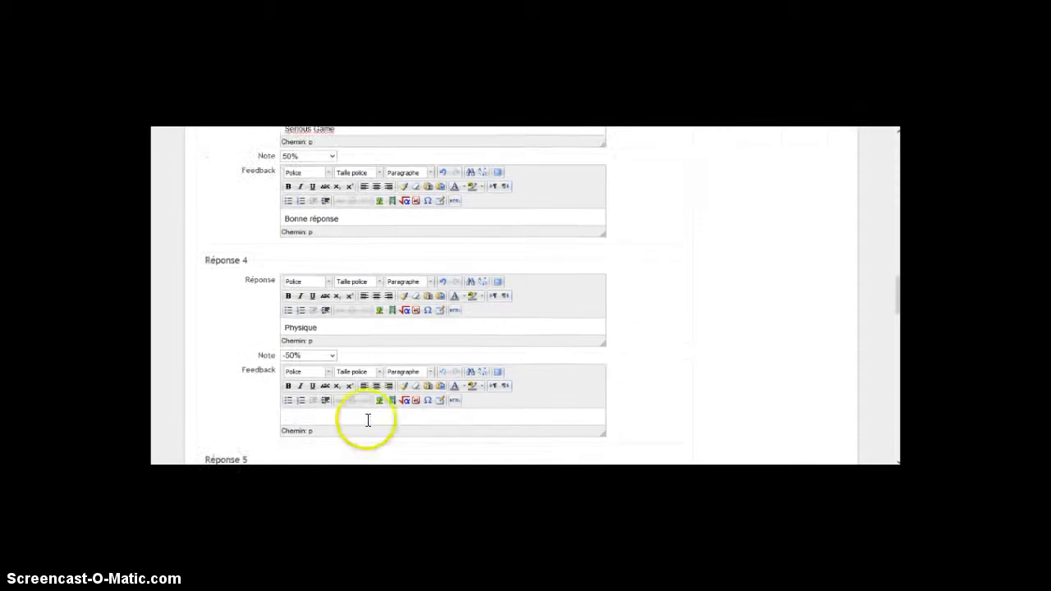
Save the multiple-choice question and save its mark of 5 in the test
left_click_drag(898, 293, 898, 382)
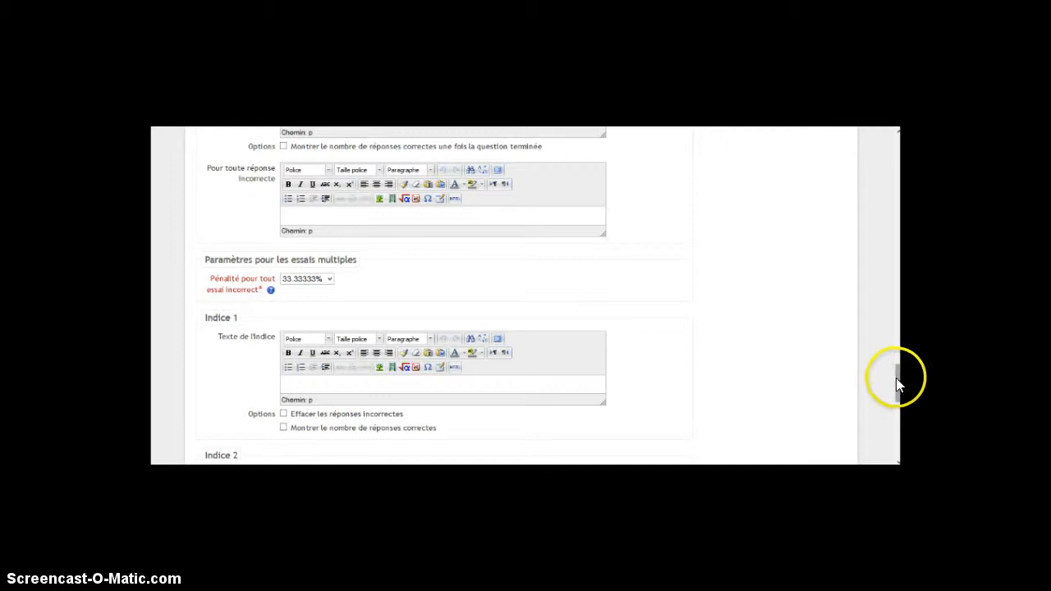
left_click_drag(897, 384, 895, 449)
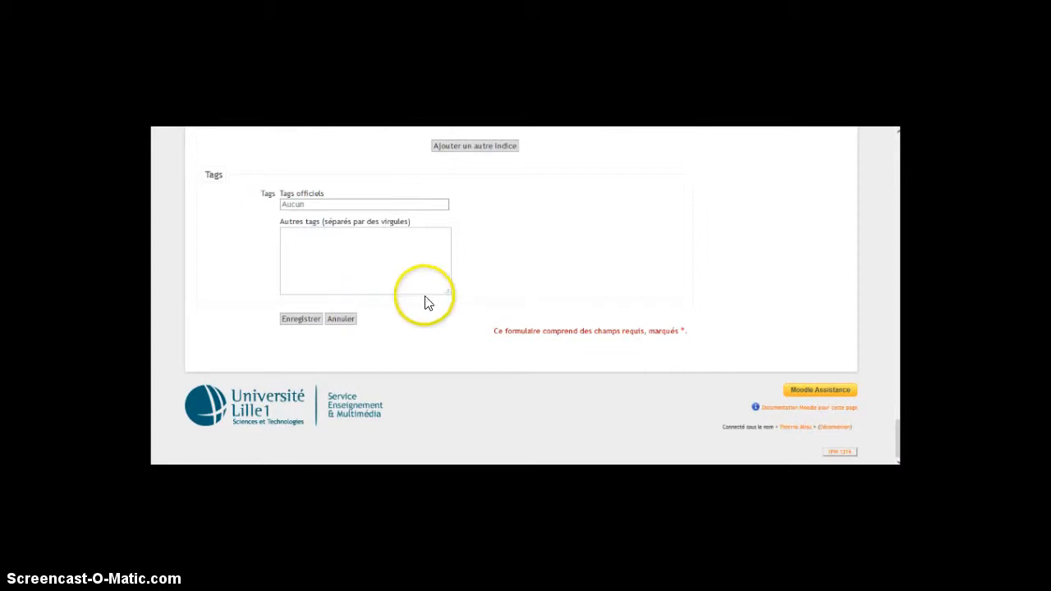
left_click(301, 322)
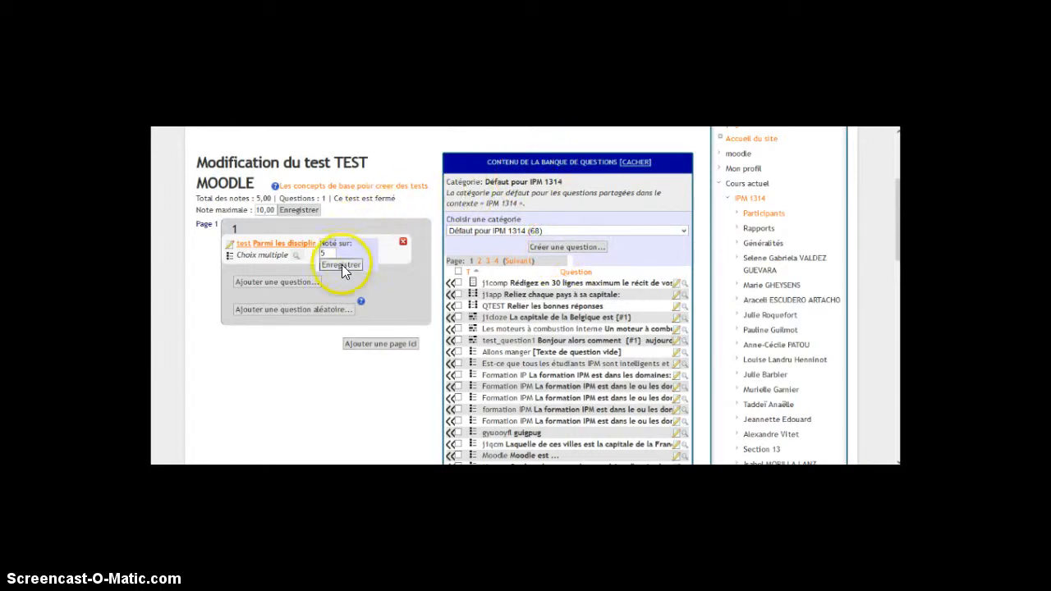
left_click(341, 263)
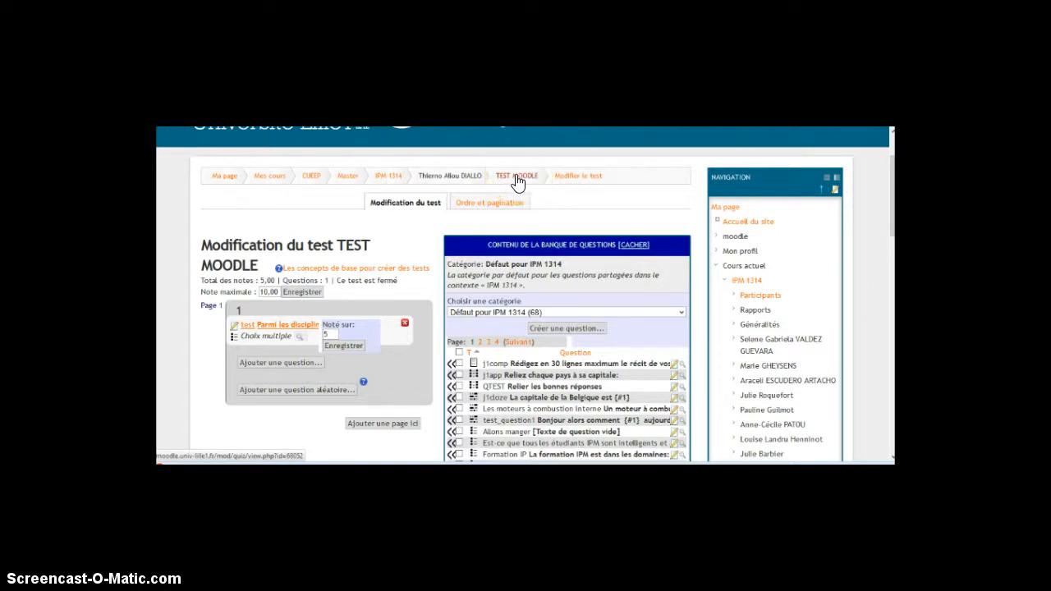
Return to the TEST MOODLE page and start a preview of the test
left_click(516, 176)
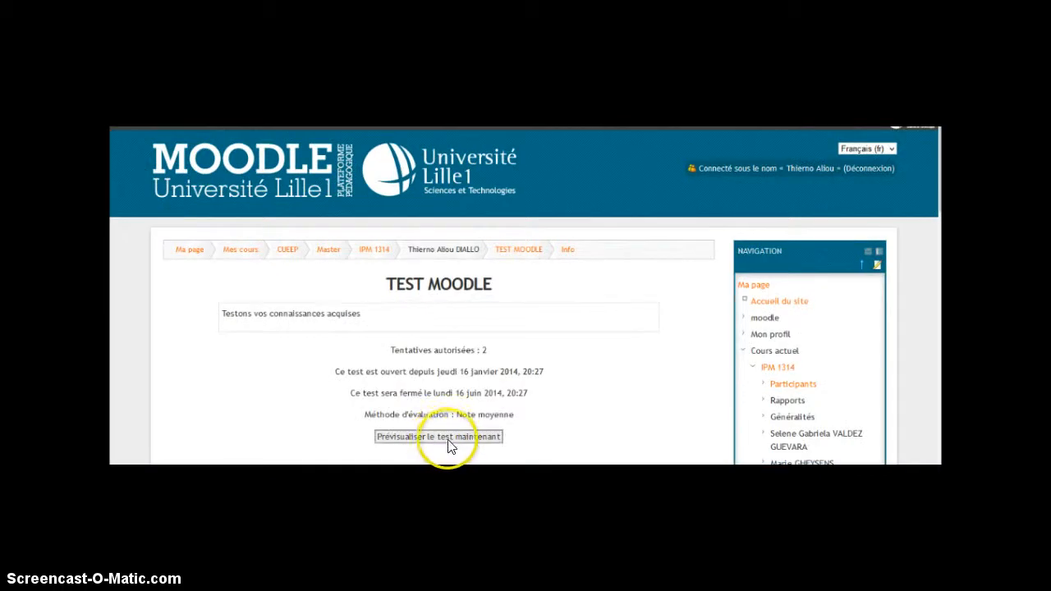
left_click(468, 441)
left_click(526, 252)
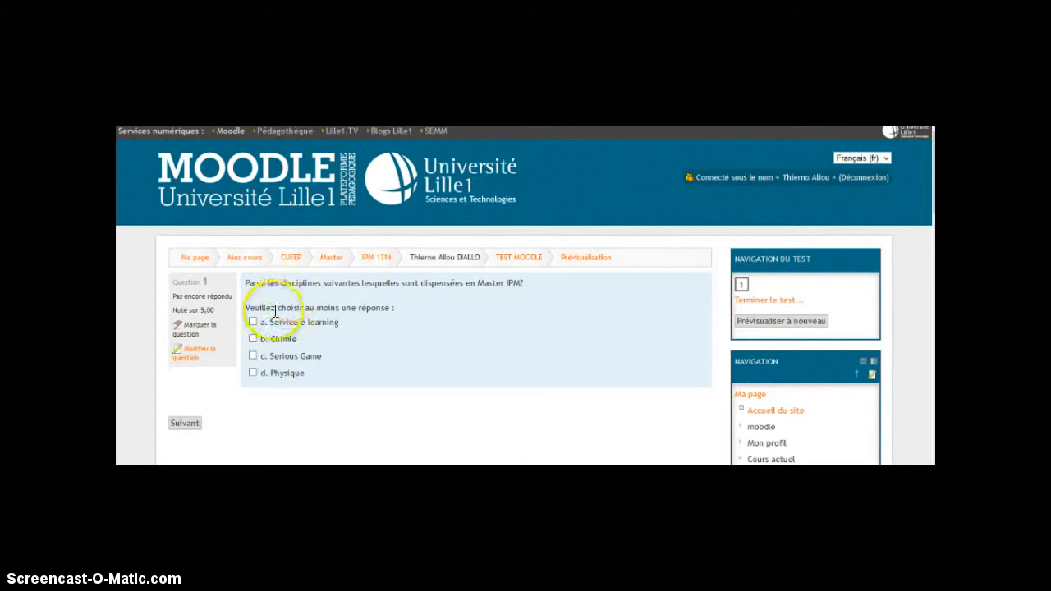
Answer question 1 with "Service e-learning", "Chimie" and "Serious Game", and continue to the attempt summary
left_click(253, 323)
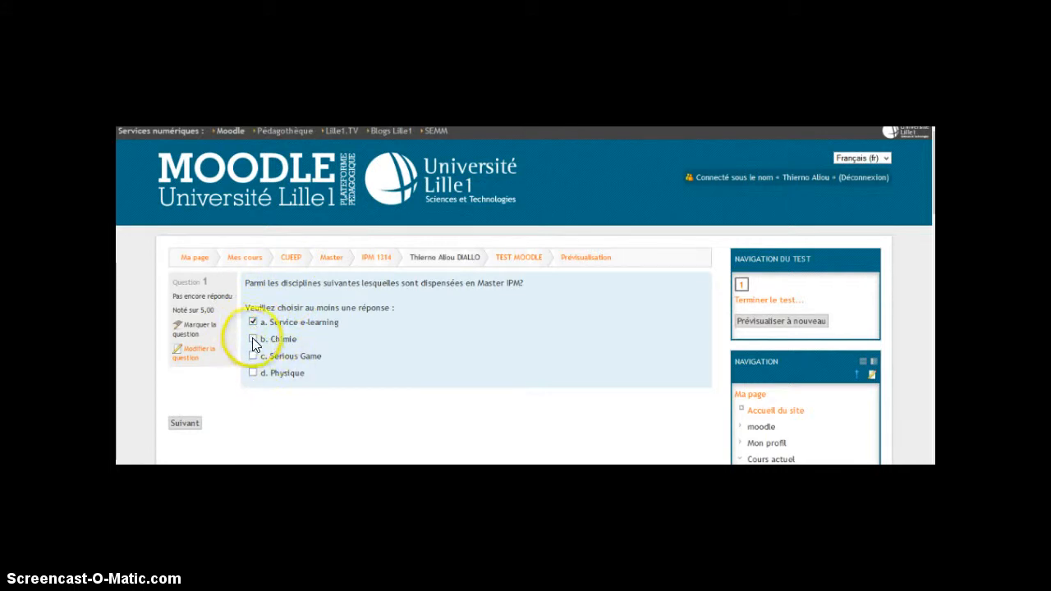
left_click(253, 340)
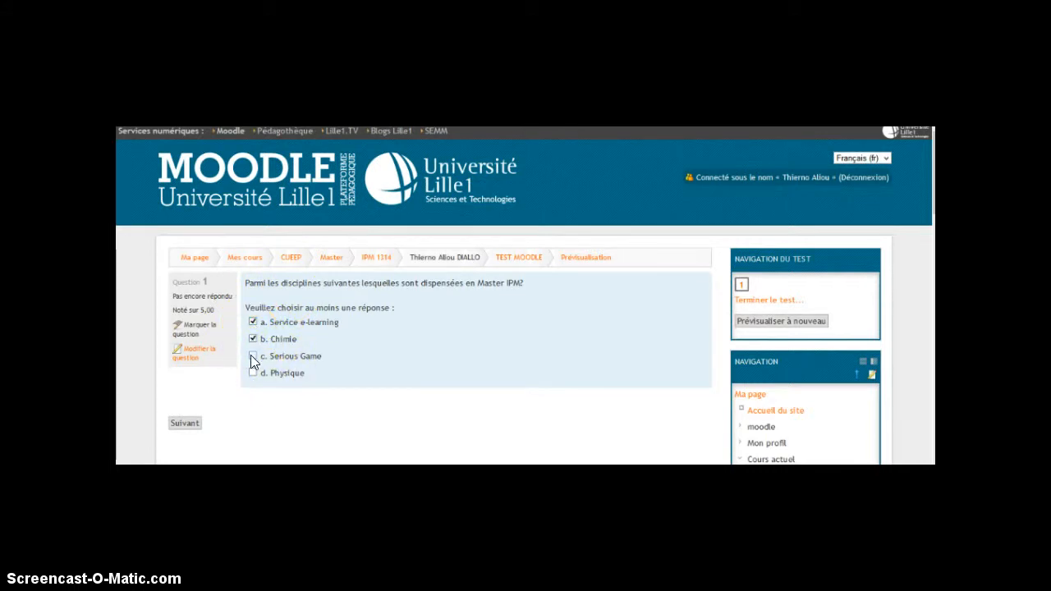
left_click(252, 356)
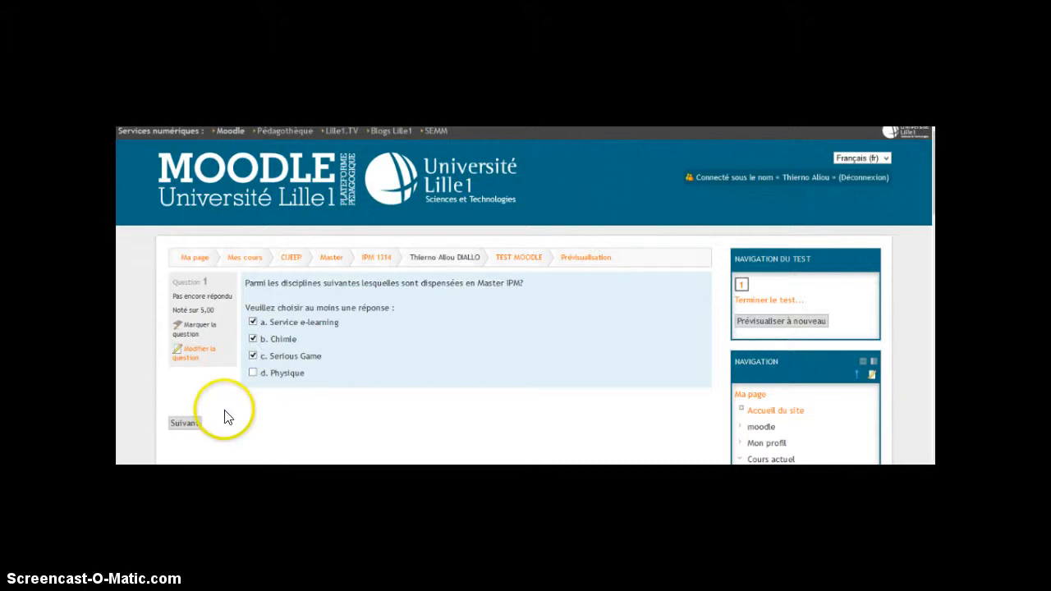
left_click(185, 424)
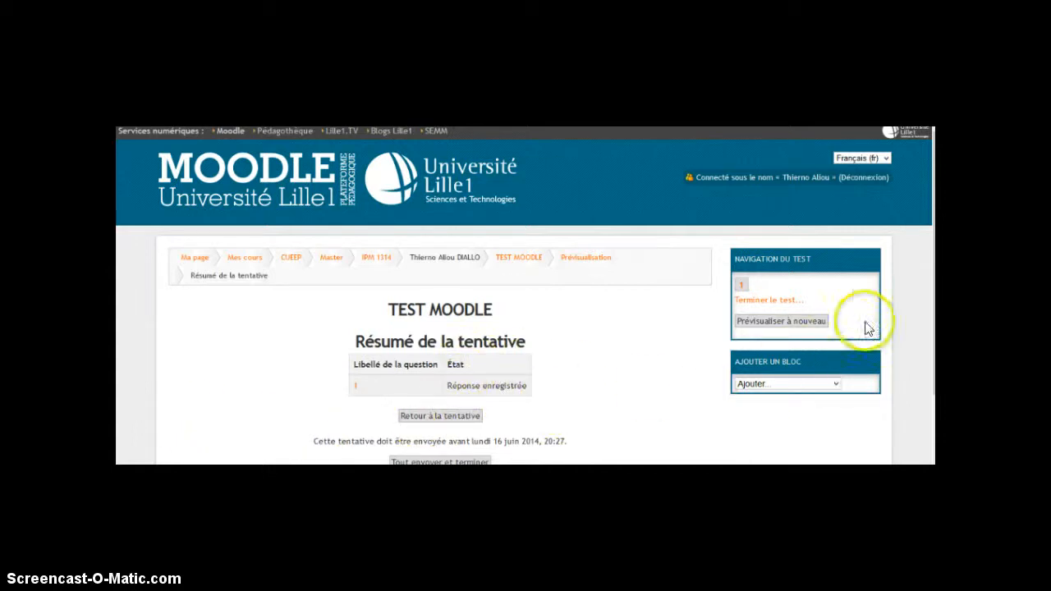
Submit and finish the preview attempt, confirm the submission, and review the graded answers with their feedback
scroll(525, 296, "down", 1)
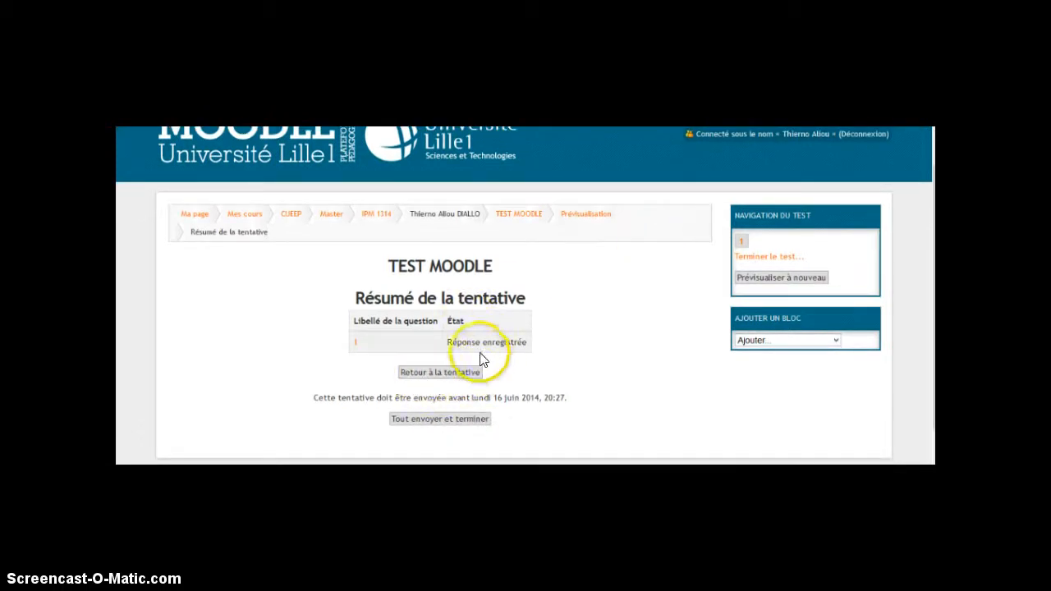
left_click(446, 422)
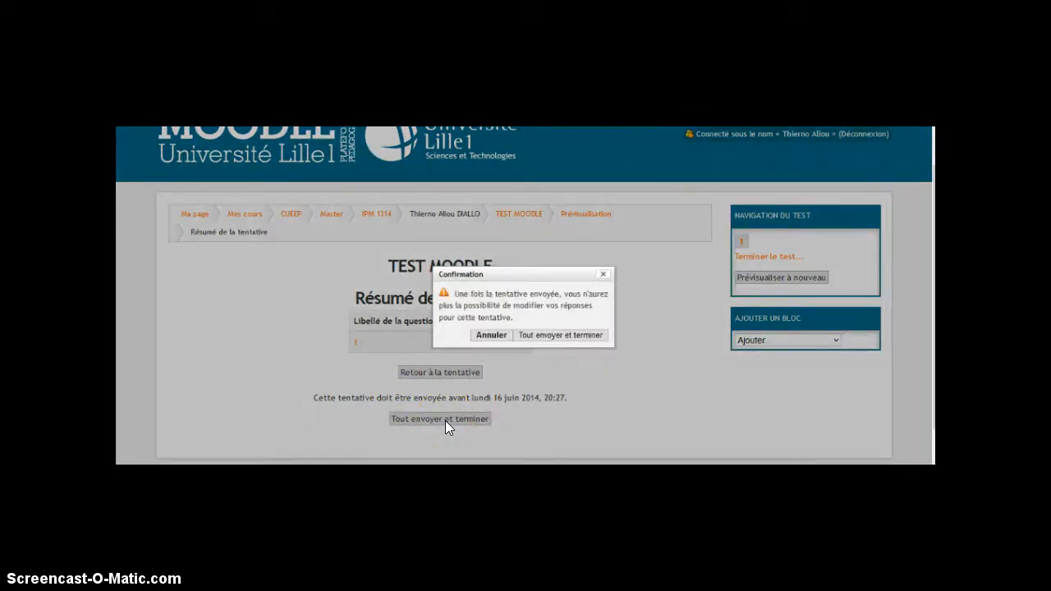
left_click(588, 335)
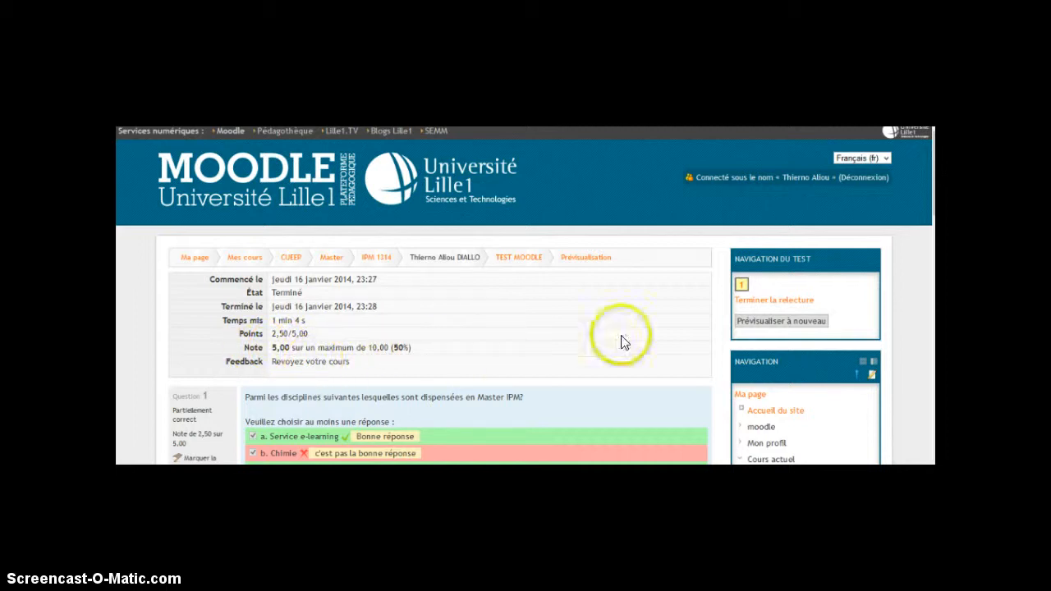
scroll(525, 296, "down", 3)
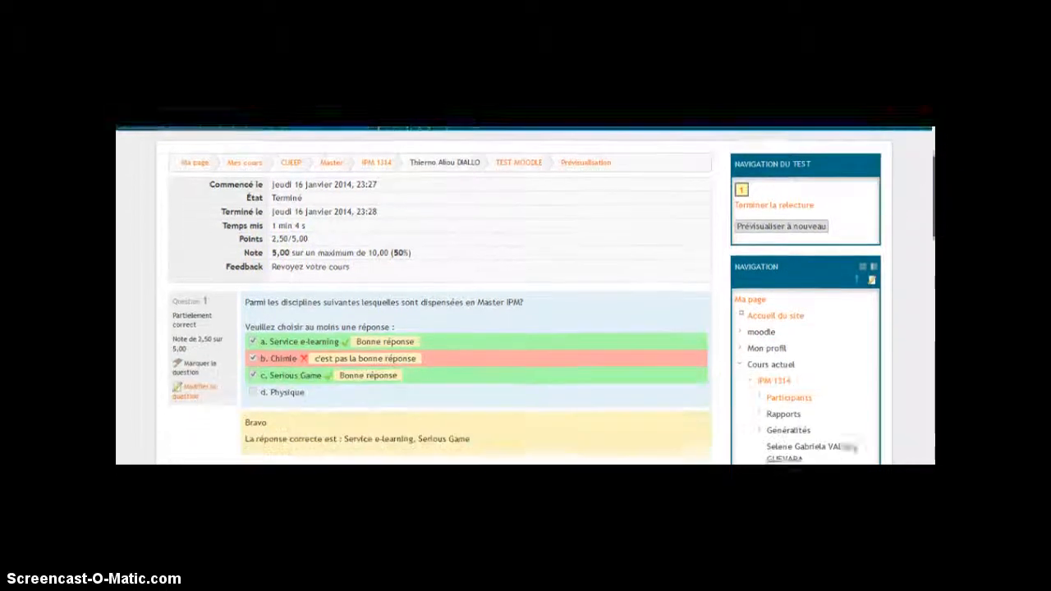
scroll(526, 296, "down", 1)
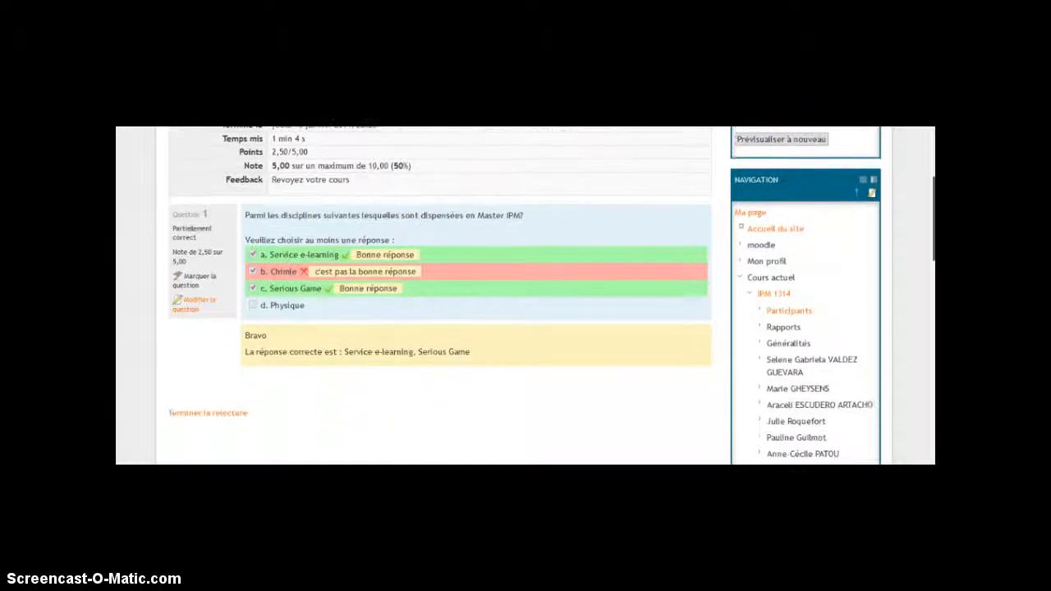
scroll(526, 296, "up", 1)
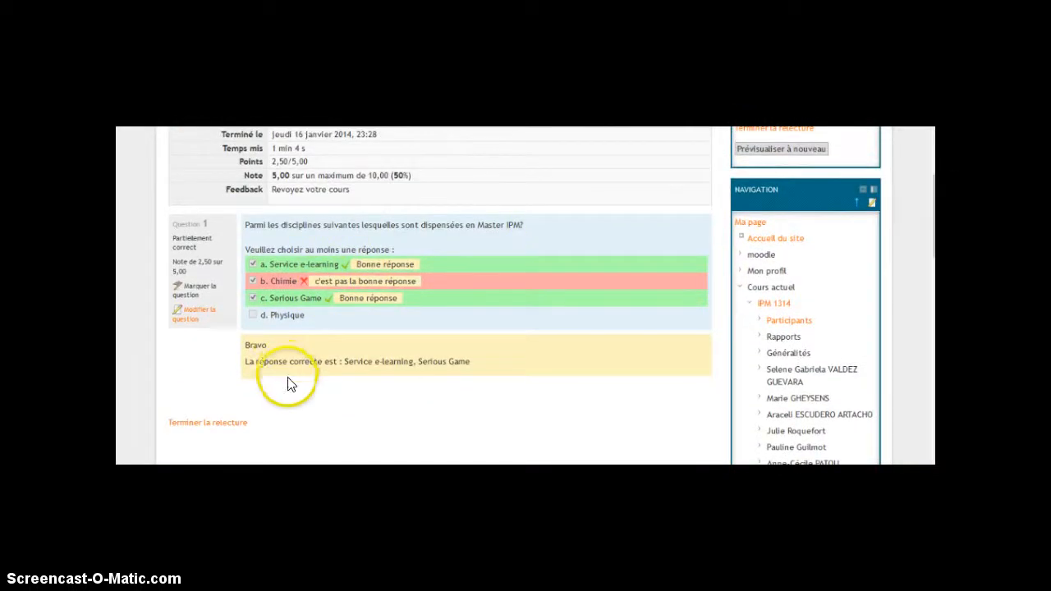